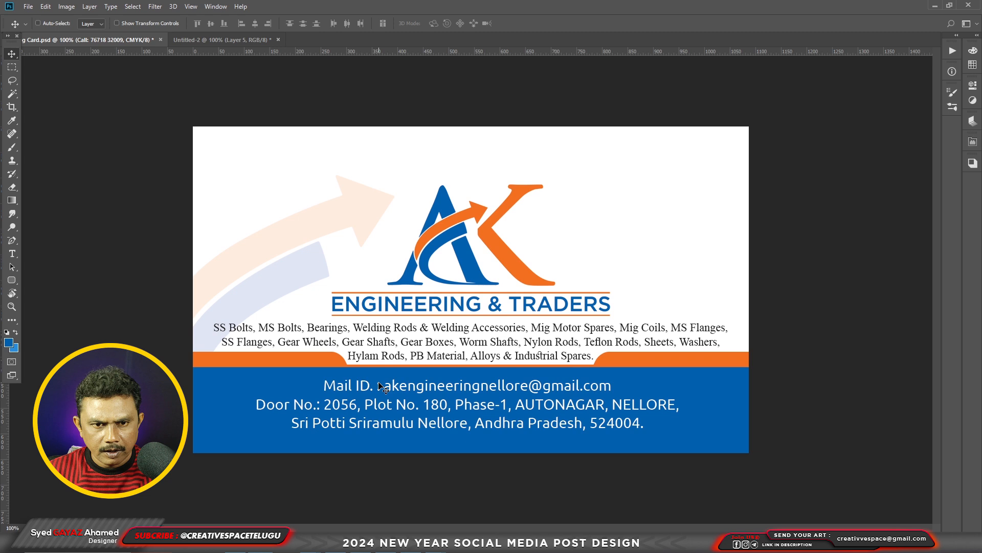
Open the Untitled-2 document and move the overlapping bolts and New Year images aside to expose the gold 2024 artwork.
key("ctrl+Tab")
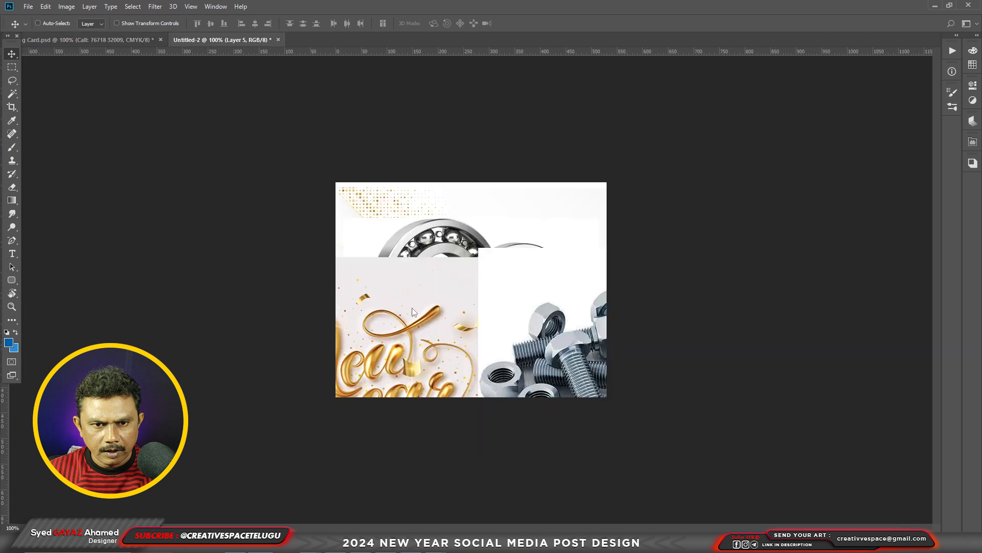
mouse_move(571, 340)
left_mouse_down()
mouse_move(500, 273)
mouse_move(576, 325)
left_mouse_up()
right_click(407, 288)
left_click(436, 294)
left_click_drag(430, 299, 582, 382)
left_click_drag(418, 290, 501, 380)
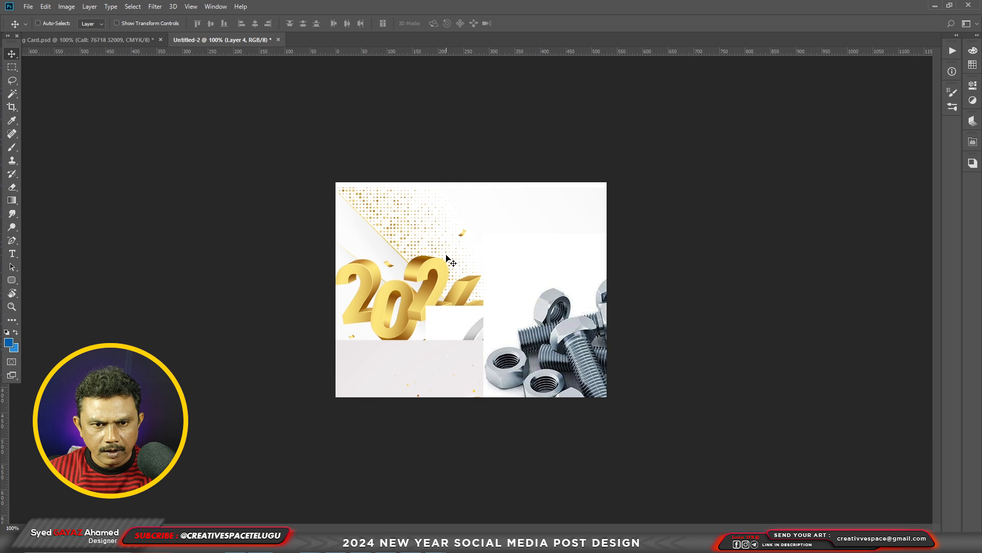
Create a new RGB document 3 × 3 inches in size at a resolution of 300 pixels/inch.
key("ctrl")
key("ctrl+n")
left_click(694, 221)
left_click(681, 255)
left_click(648, 221)
type("3")
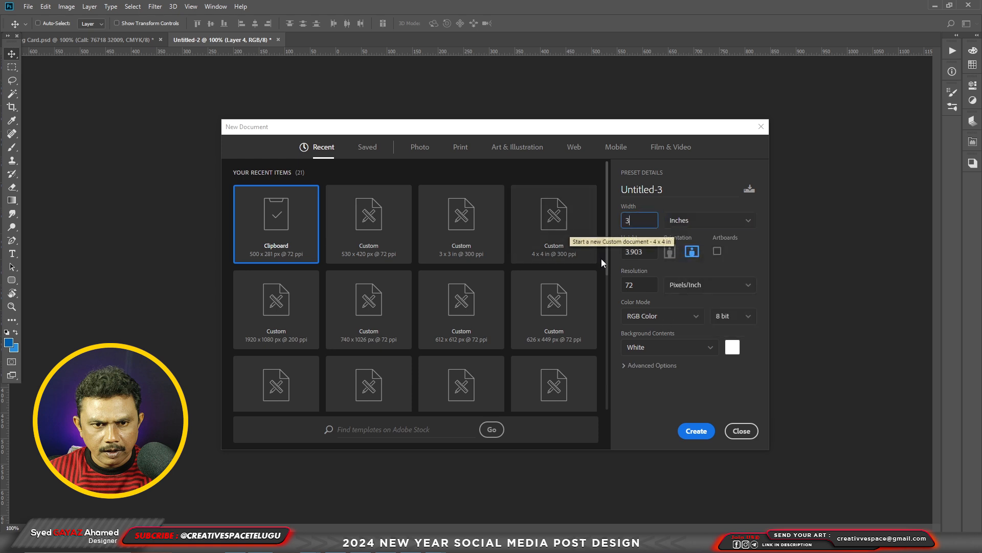
key("Tab")
type("3")
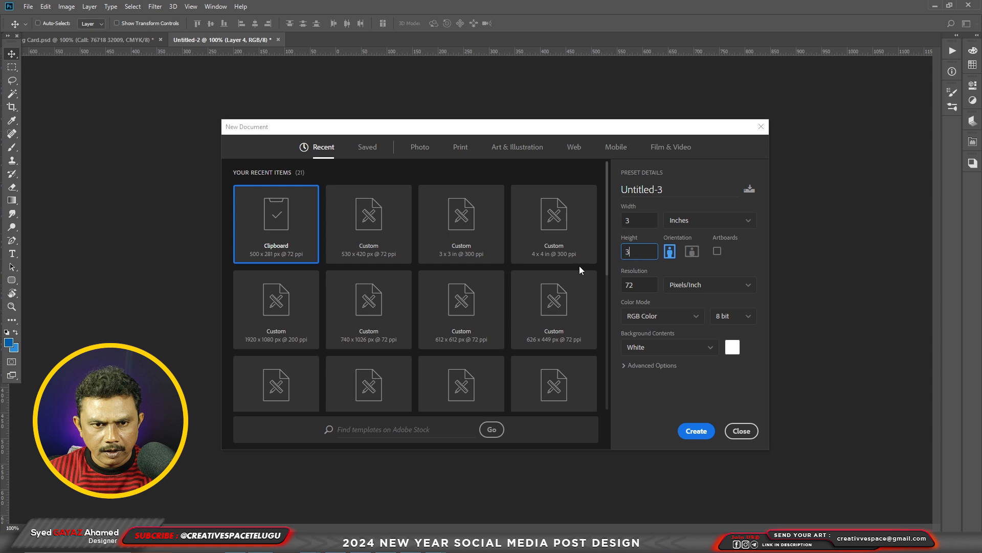
key("Tab")
type("300")
left_click(699, 434)
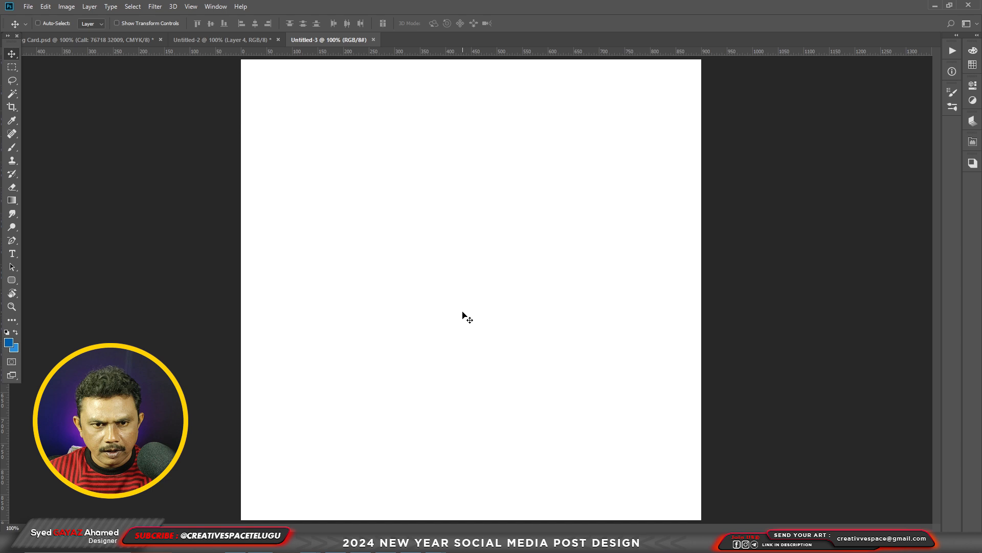
Bring the gold New Year lettering image from Untitled-2 into Untitled-3 and centre it on the canvas.
left_click(211, 39)
right_click(434, 362)
left_click(442, 368)
left_click_drag(439, 361, 495, 263)
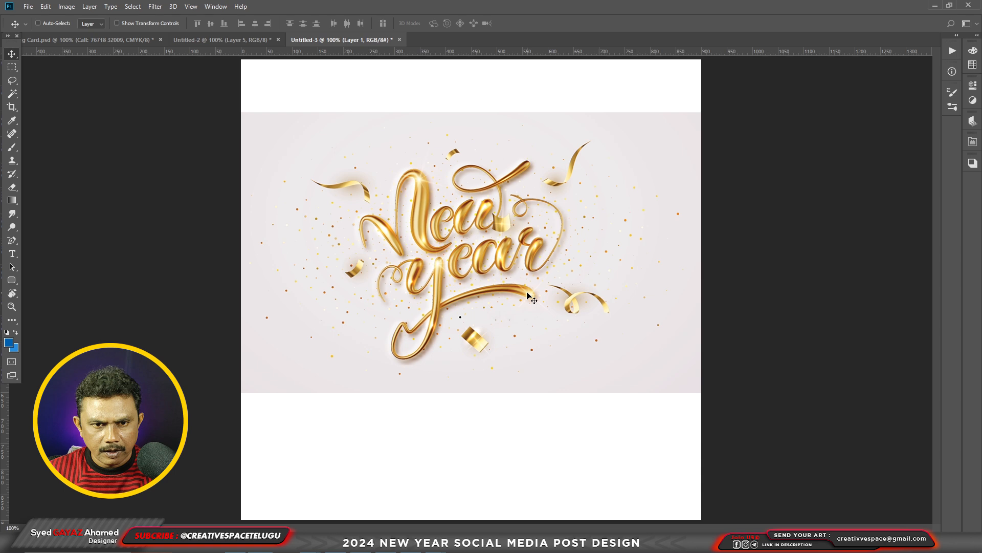
key("ctrl+minus")
right_click(520, 269)
left_click(534, 275)
left_click_drag(537, 260, 537, 284)
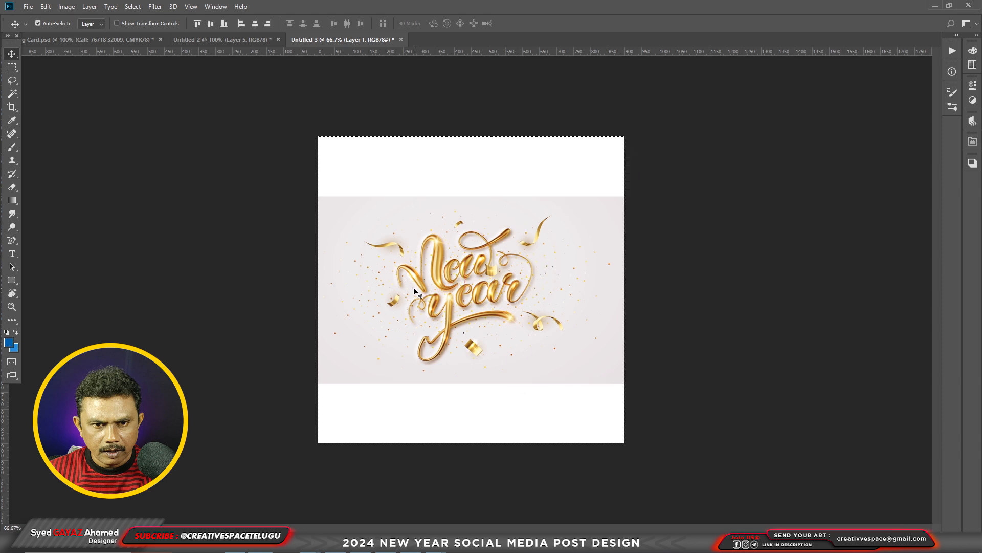
Add a new layer filled with the blue foreground colour over the whole canvas and place it behind the New Year image.
key("ctrl+a")
key("ctrl+shift+n")
key("Return")
key("alt+BackSpace")
key("ctrl+d")
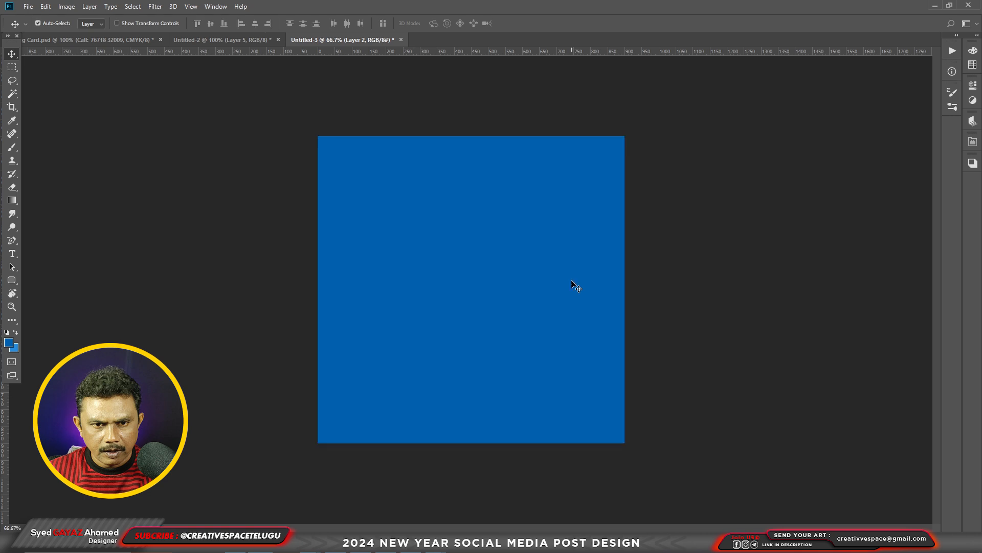
key("ctrl+v")
Sample the light grey #edeaea from the New Year image's background and fill the backing layer with it.
left_click(8, 341)
left_click(380, 207)
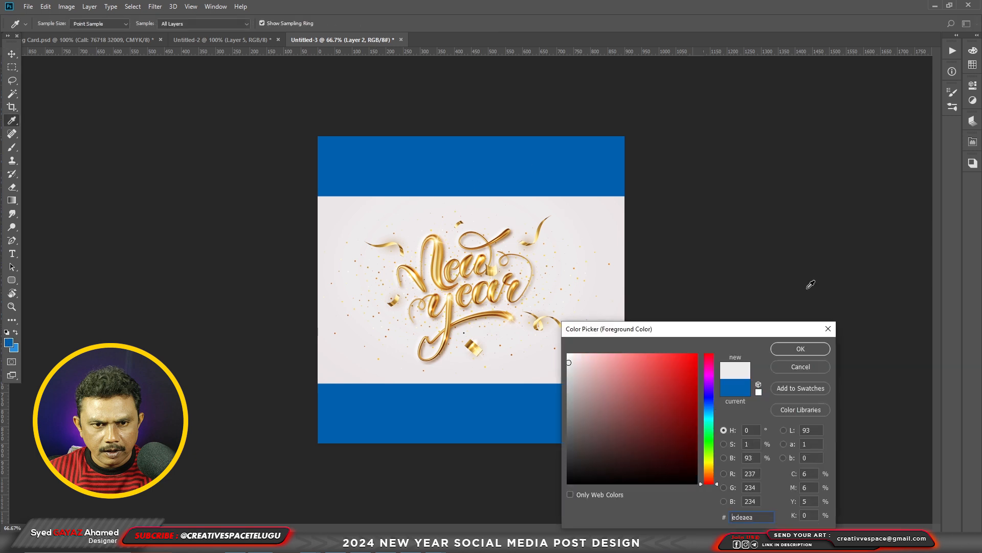
left_click(800, 348)
key("v")
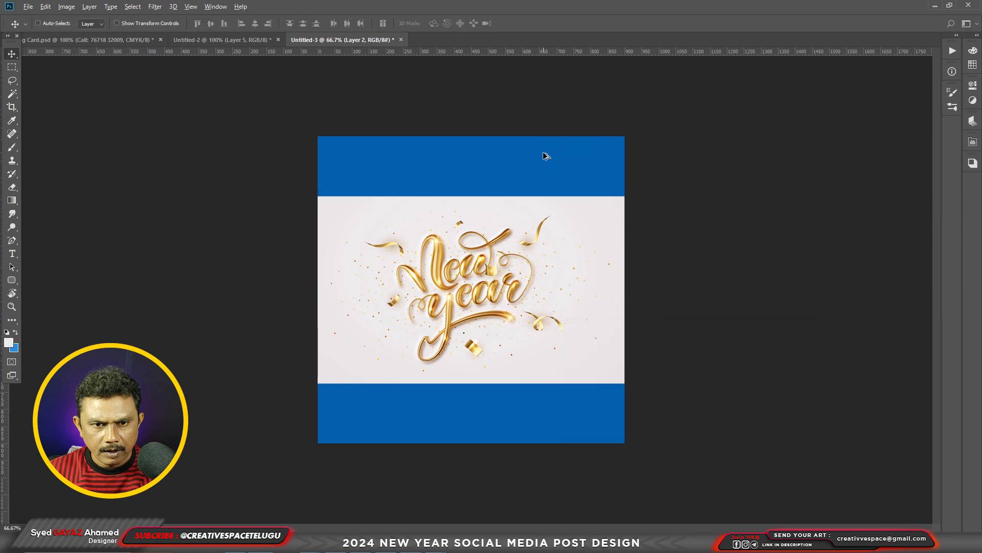
key("alt+BackSpace")
key("ctrl+plus")
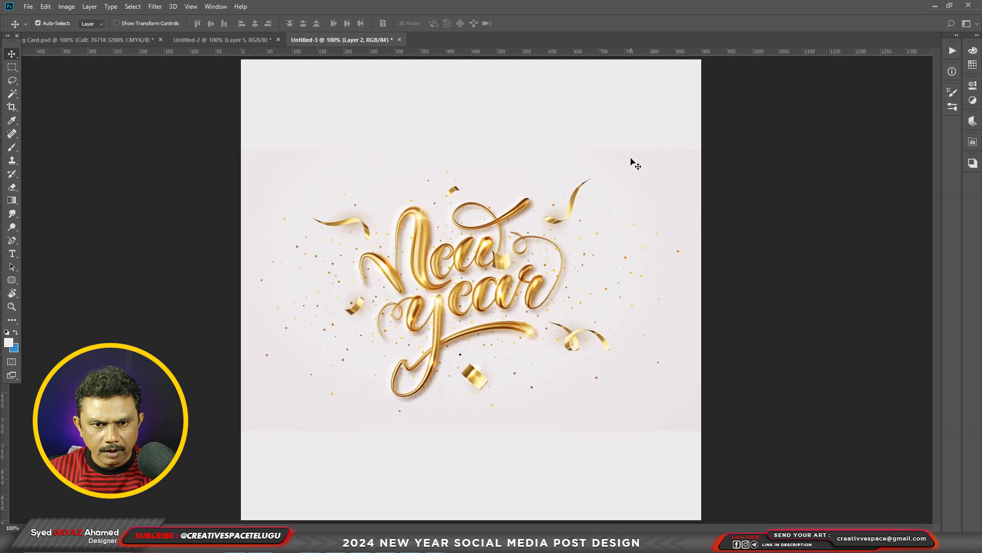
Blend the New Year image's hard edges into the background with a soft 300 px eraser and shift the image slightly upward.
right_click(366, 234)
left_click(381, 239)
key("e")
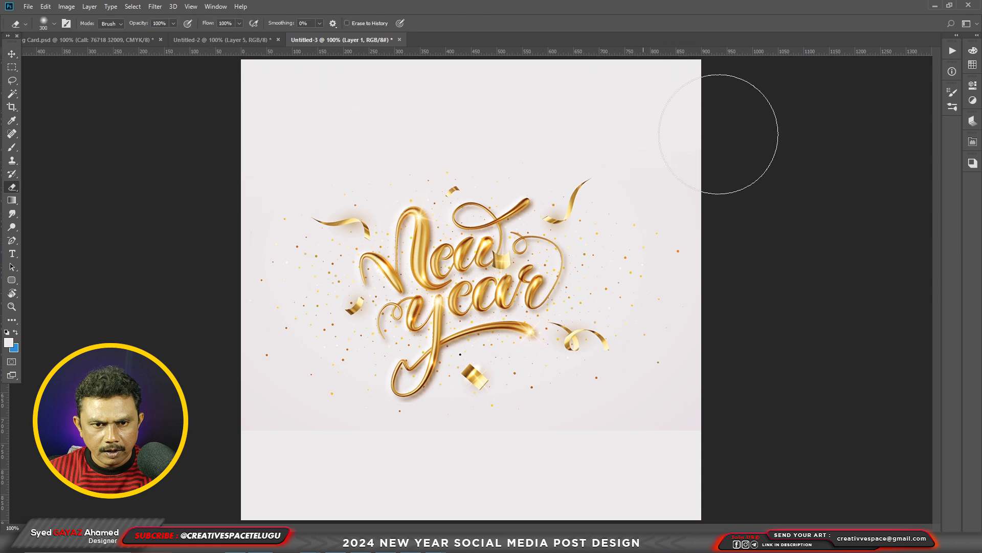
mouse_move(691, 453)
left_mouse_down()
mouse_move(713, 427)
mouse_move(467, 477)
mouse_move(275, 488)
mouse_move(263, 469)
mouse_move(245, 491)
mouse_move(329, 493)
left_mouse_up()
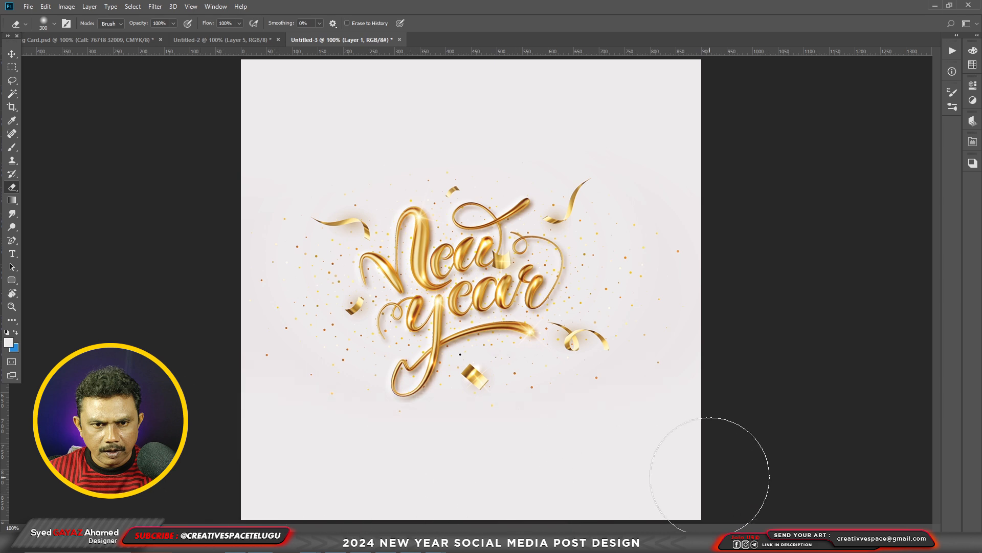
key("ctrl+minus")
key("v")
left_click_drag(492, 302, 492, 290)
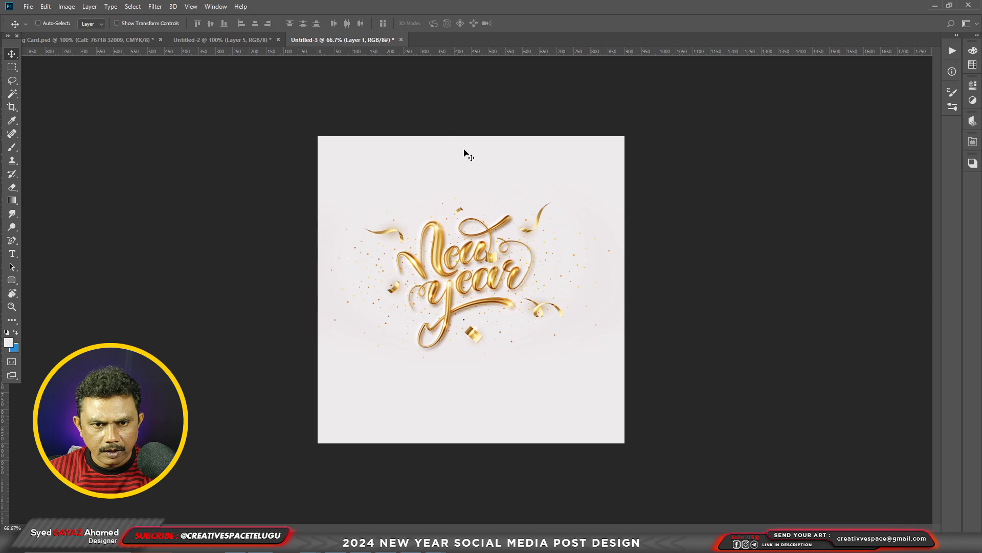
Bring the white image with the gold dot pattern from Untitled-2 into the upper-left area of the Untitled-3 canvas.
left_click(202, 41)
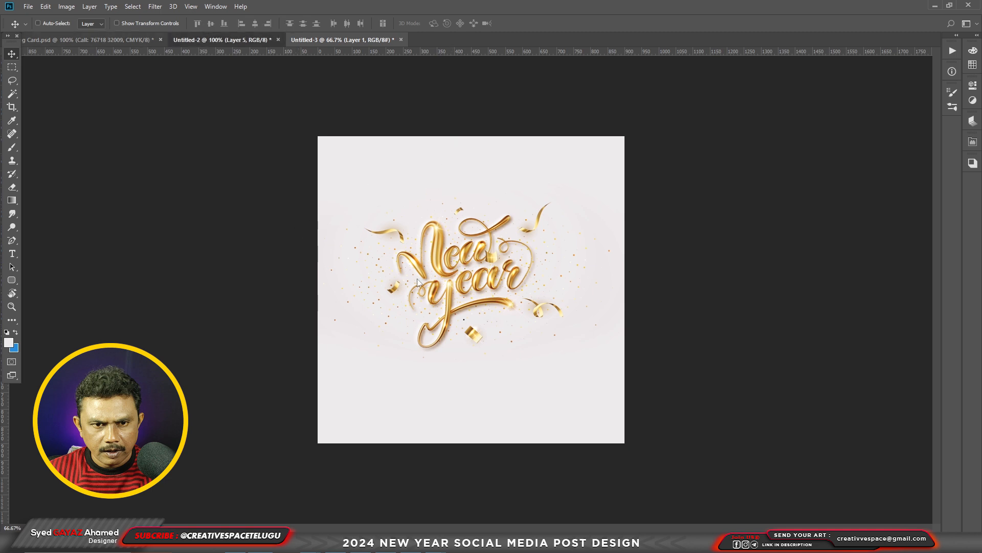
right_click(416, 230)
left_click(427, 237)
left_click_drag(429, 237, 459, 245)
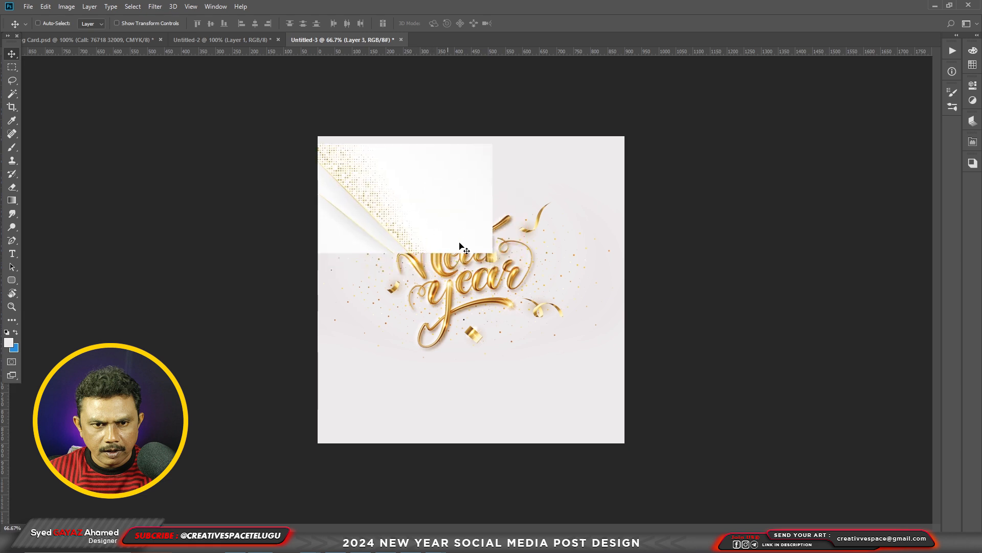
Flip the gold dot pattern image vertically and enlarge it over the canvas's upper-left corner.
key("ctrl+t")
right_click(459, 192)
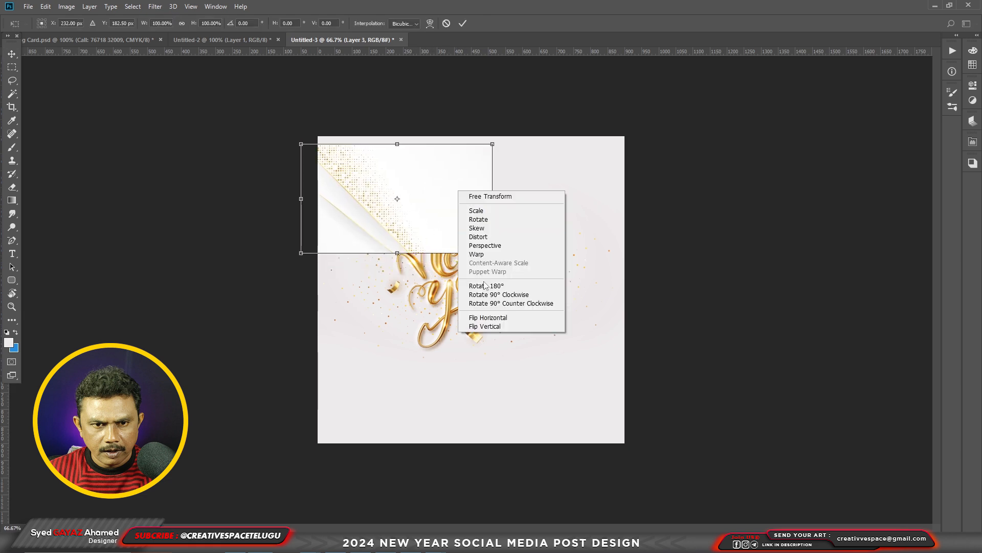
left_click(492, 325)
left_click_drag(492, 144, 529, 110)
key("Return")
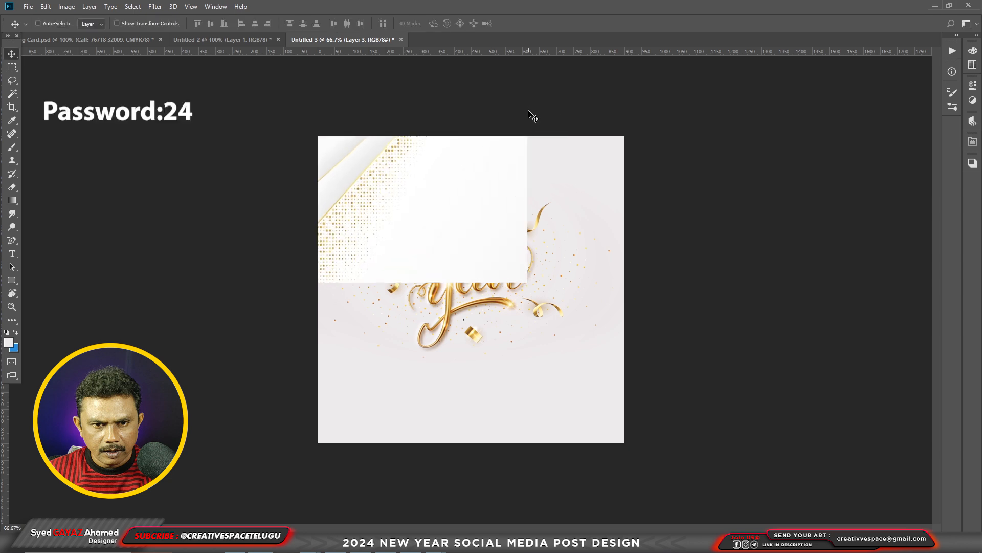
Set the gold dot pattern layer's blend mode to Multiply and softly erase its hard outer edges.
key("F7")
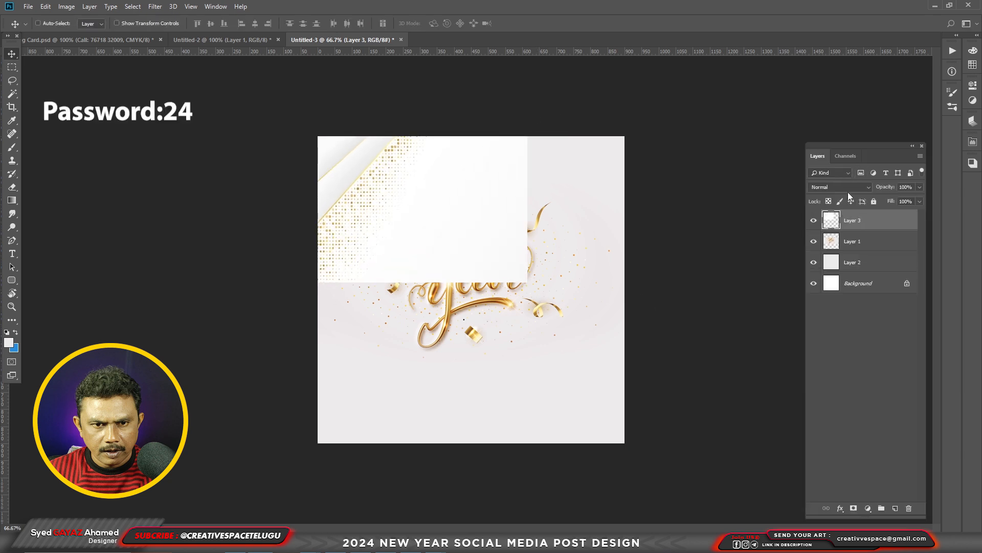
left_click(846, 189)
left_click(829, 225)
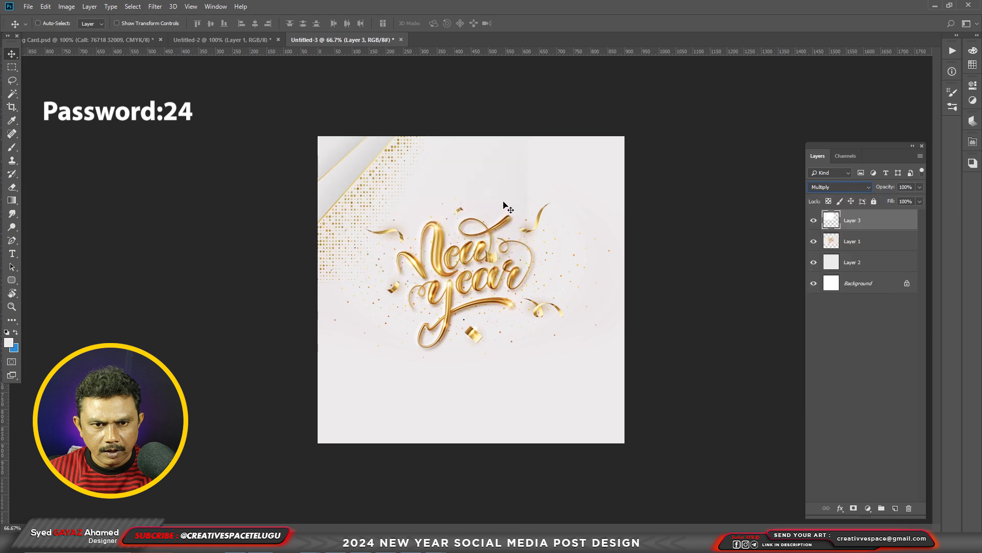
key("e")
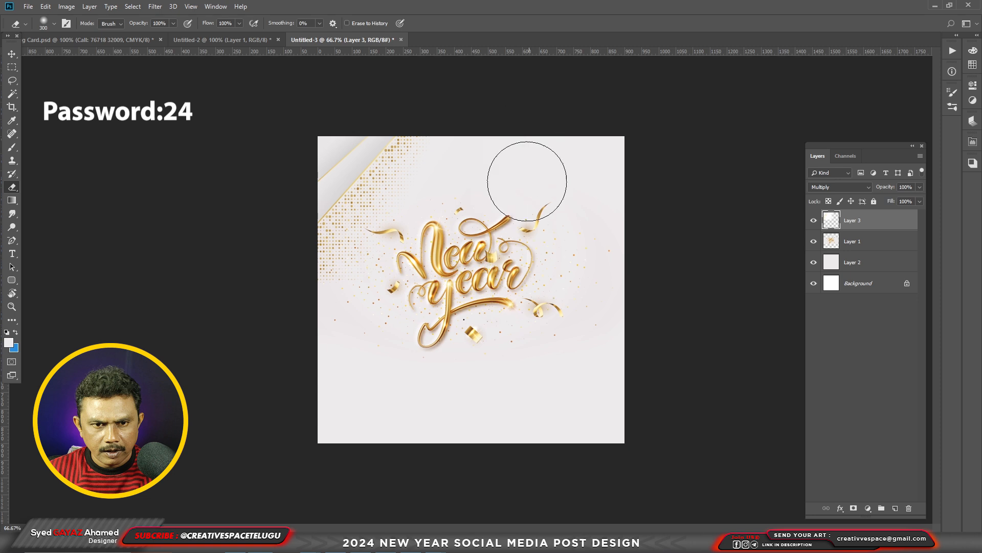
Adjust the gold dot pattern layer with Brightness/Contrast, using brightness -17 and contrast 6.
key("alt+i")
key("alt+j")
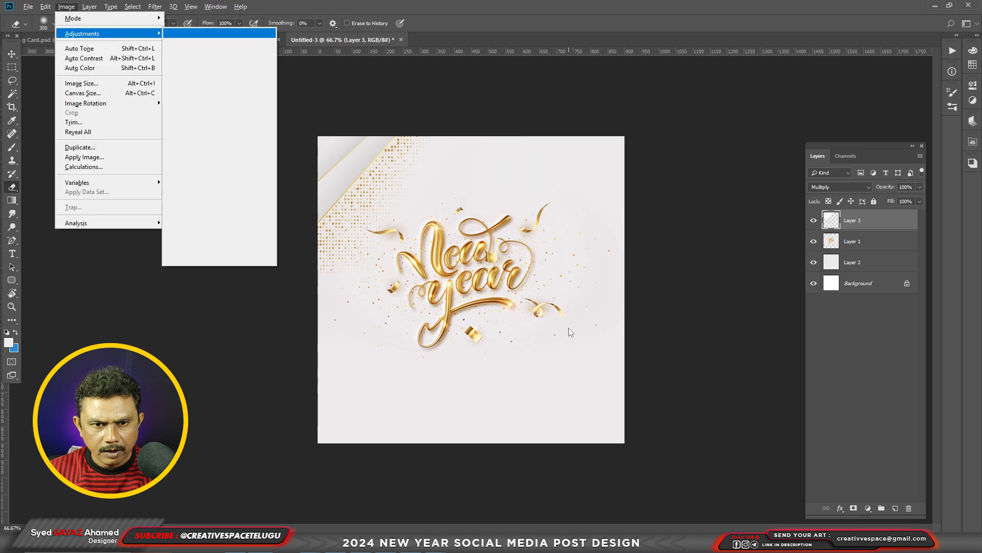
key("alt+c")
left_click_drag(627, 152, 608, 152)
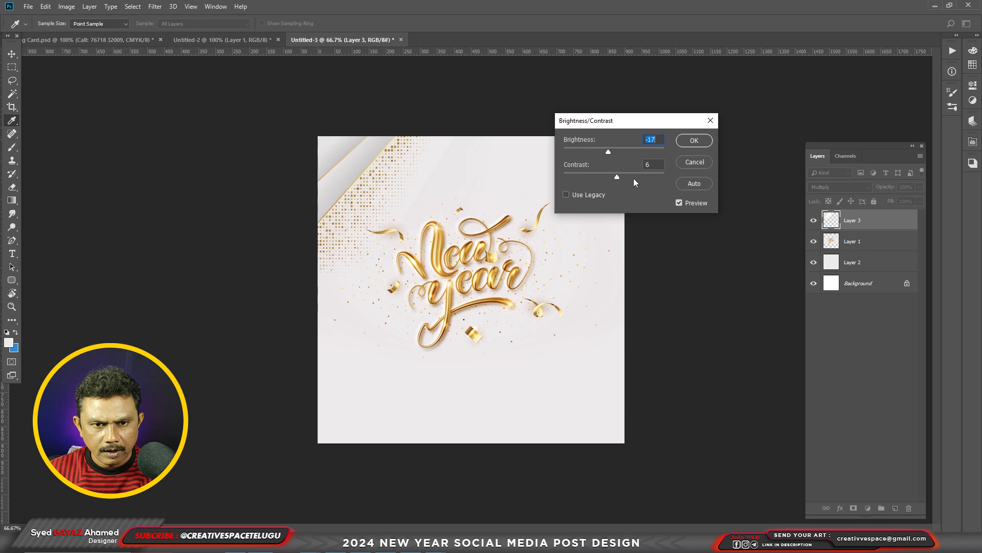
key("Return")
Erase the remaining faint streaks around the gold dot pattern with a soft 175 px eraser.
left_click(392, 190, "ctrl")
left_click(391, 189, "ctrl")
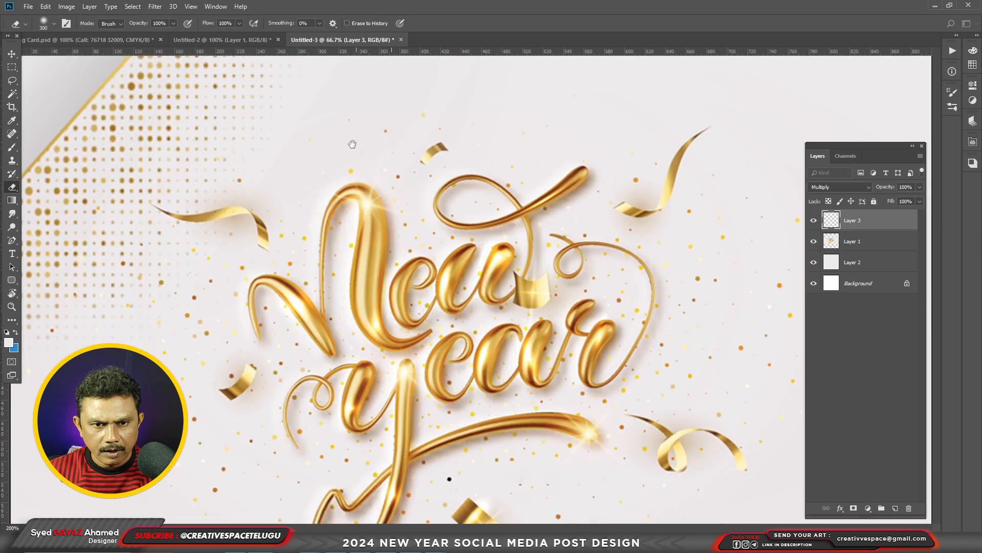
left_click_drag(360, 154, 424, 314)
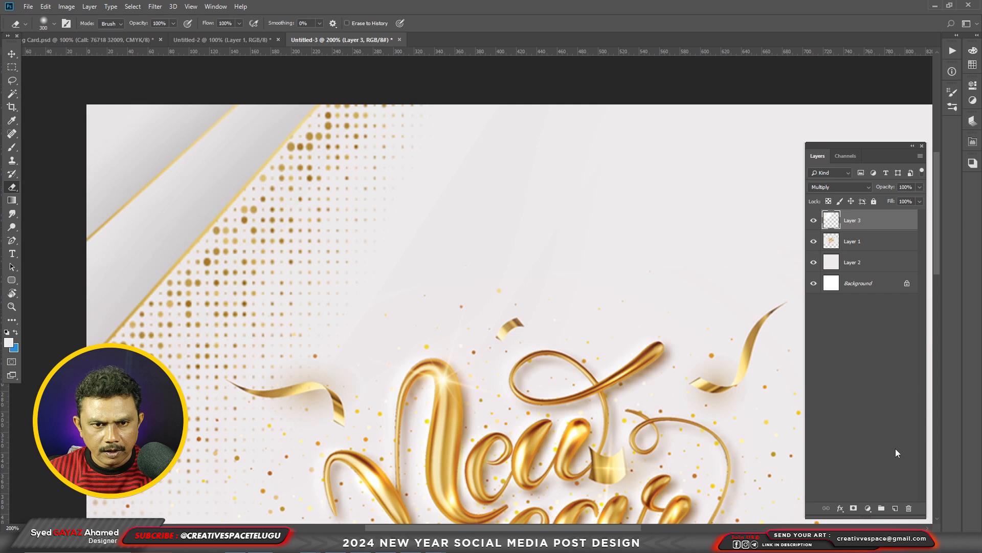
key("v")
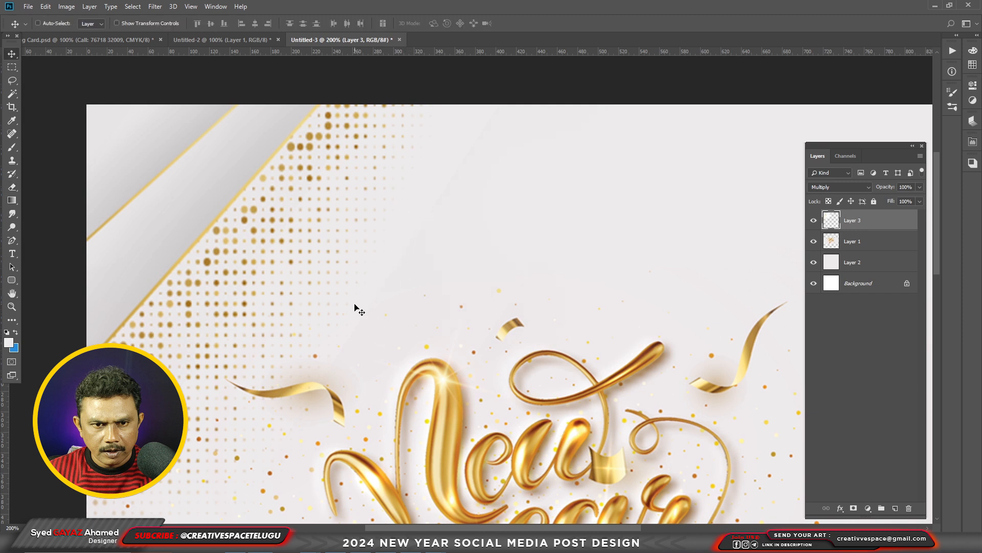
key("e")
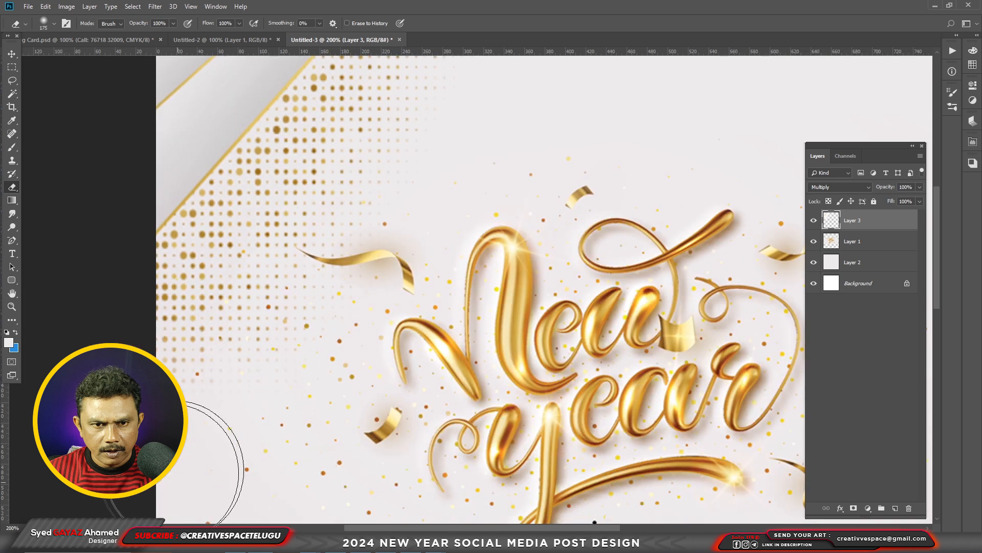
key("ctrl+minus")
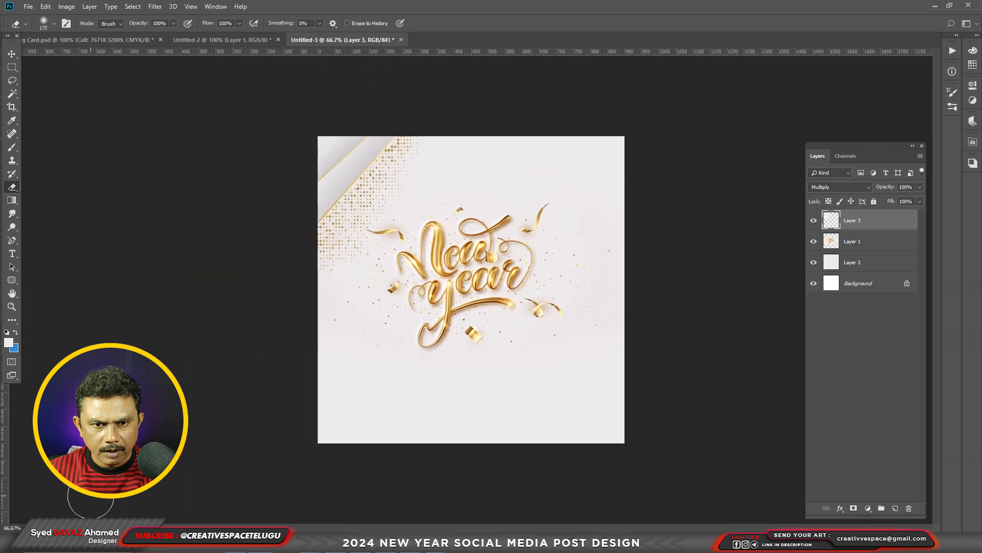
key("ctrl+r")
key("ctrl+plus")
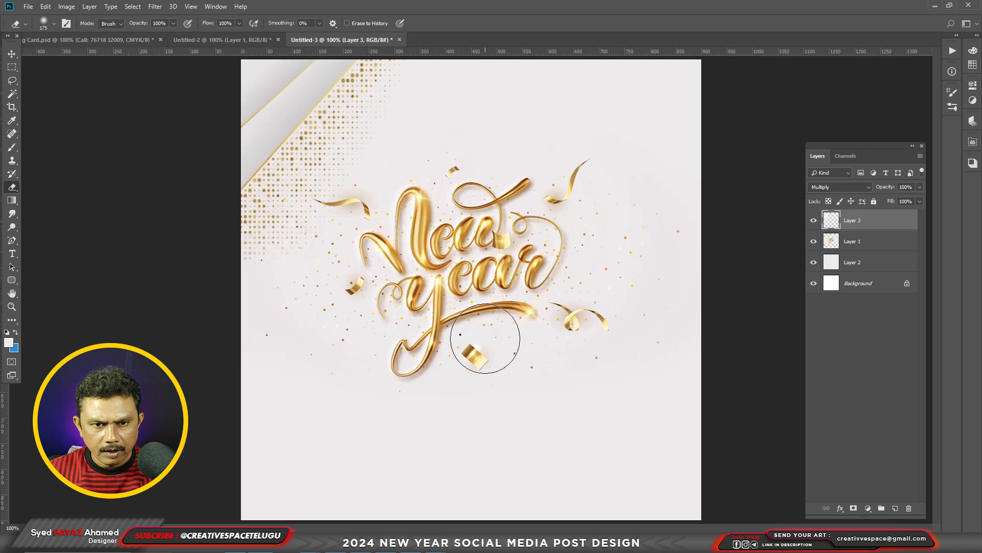
Add the gold 2024 artwork from Untitled-2, scale it down and position it below the right half of the New Year lettering.
key("v")
key("ctrl+v")
left_click_drag(545, 352, 594, 372)
left_click_drag(622, 279, 584, 309)
key("Return")
left_click_drag(536, 368, 548, 368)
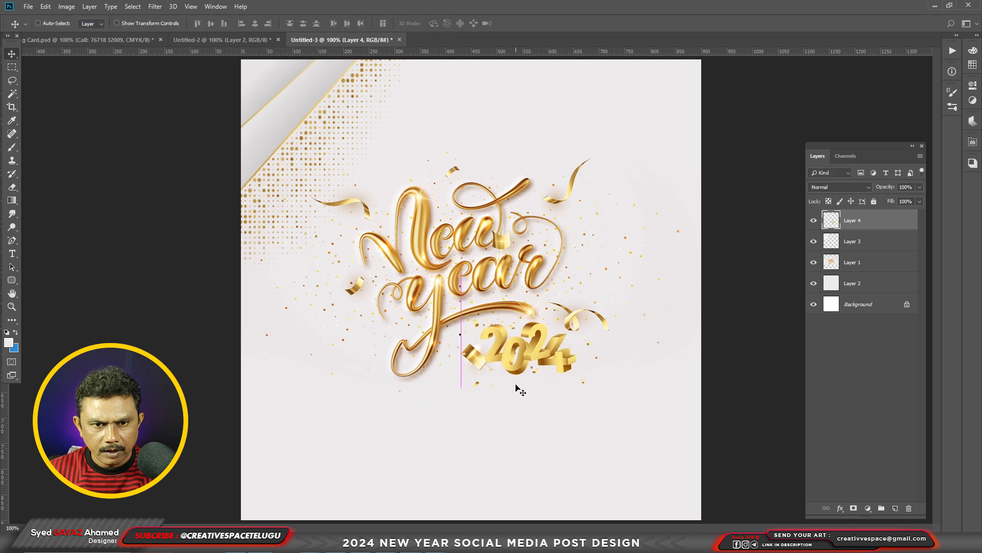
Darken the 2024 artwork's midtones with an RGB Curves point at input 146, output 130.
scroll(471, 382, "up", 1)
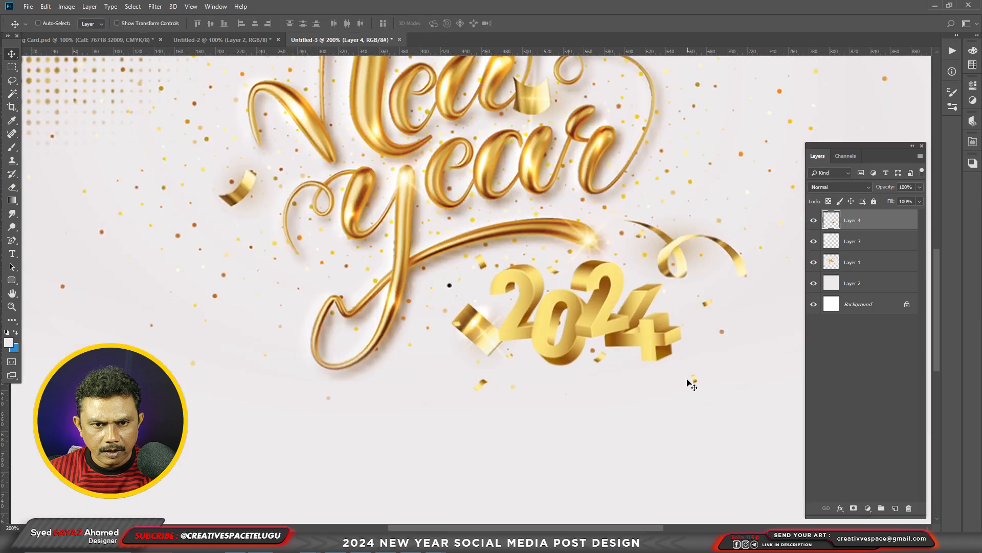
key("ctrl+m")
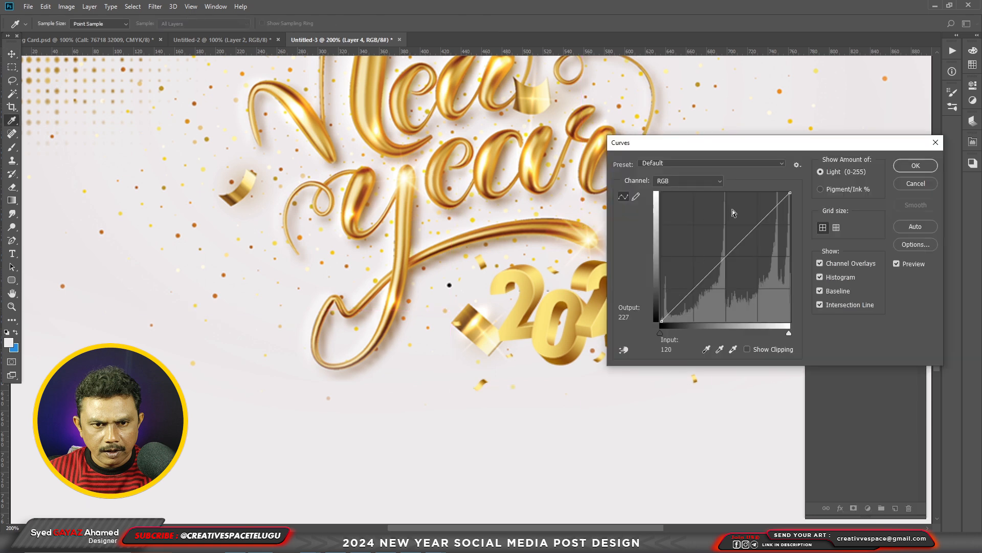
mouse_move(728, 257)
left_mouse_down()
mouse_move(723, 247)
mouse_move(735, 256)
left_mouse_up()
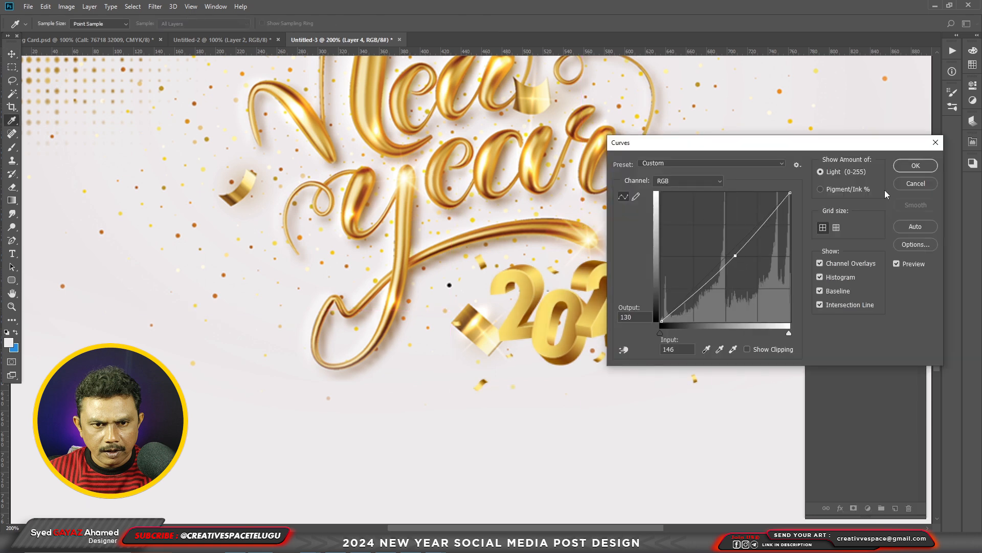
key("Return")
Shift the 2024 artwork's hue to -2 with Hue/Saturation to match the gold of the lettering.
key("ctrl+u")
mouse_move(720, 203)
left_mouse_down()
mouse_move(711, 204)
mouse_move(722, 206)
left_mouse_up()
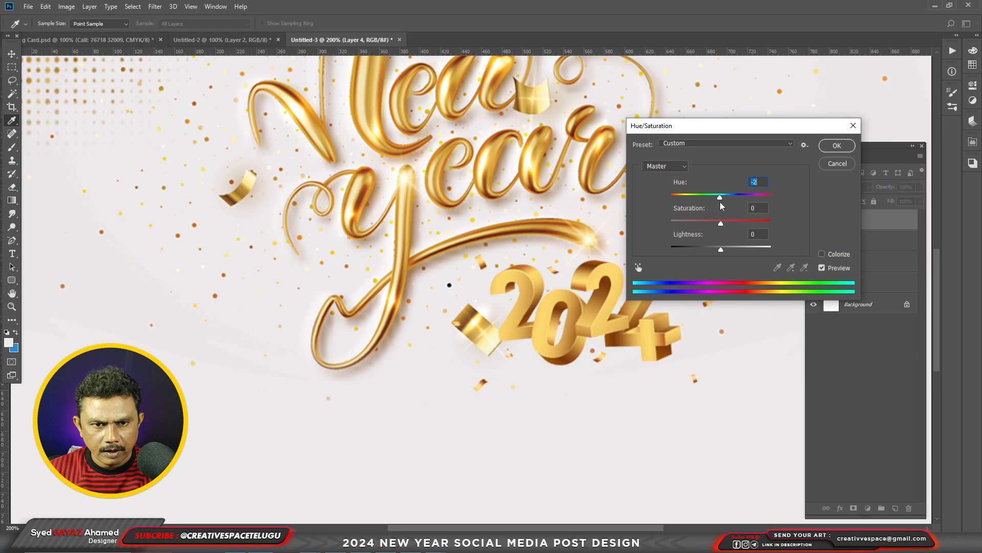
left_click(830, 148)
key("ctrl+minus")
key("ctrl+minus")
key("ctrl+minus")
key("ctrl+plus")
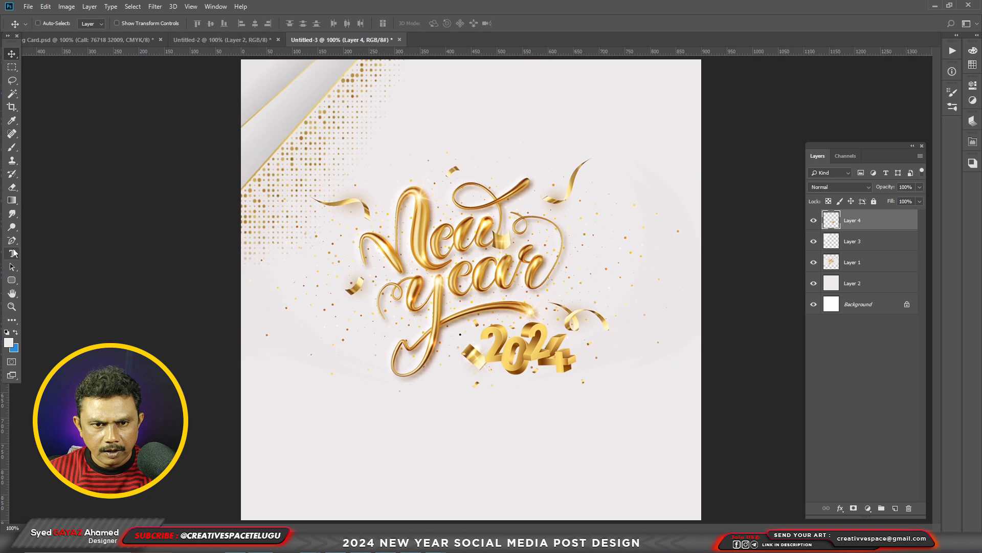
Add the text "Happy" in near-black 120000 and place it above the N of the New Year lettering.
key("t")
left_click(485, 150)
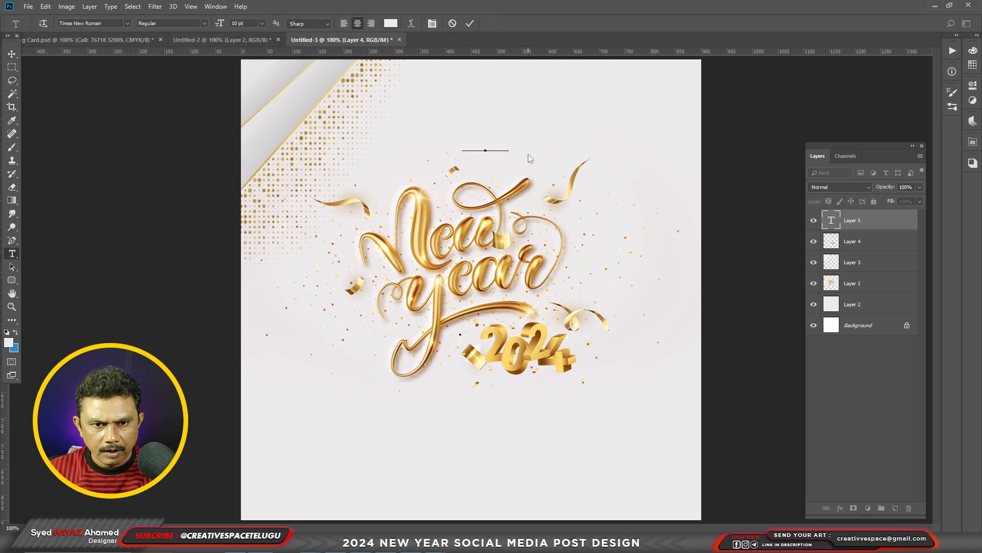
left_click(8, 342)
left_click(697, 475)
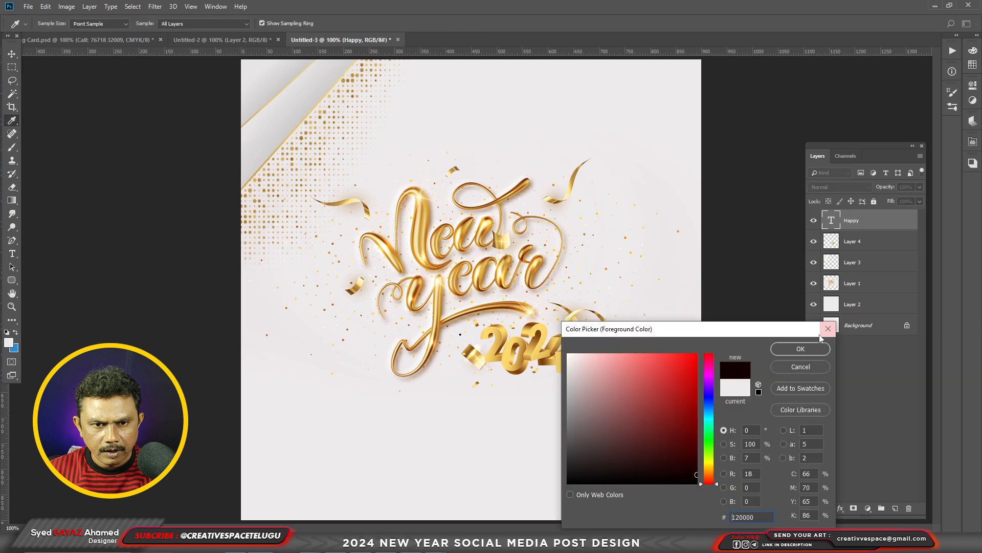
left_click(818, 352)
key("alt+BackSpace")
key("v")
left_click_drag(502, 145, 421, 171)
Set the "Happy" text in all caps.
key("t")
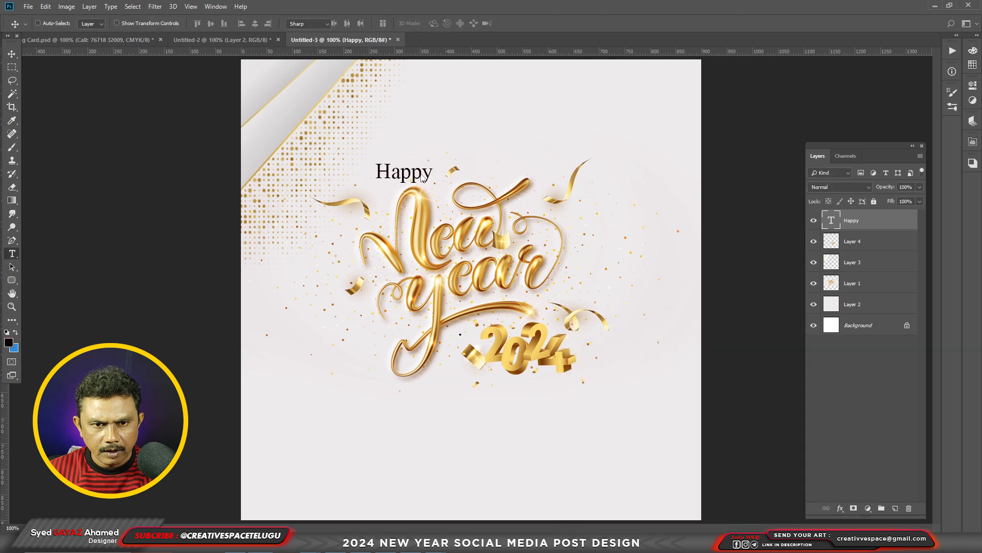
key("Return")
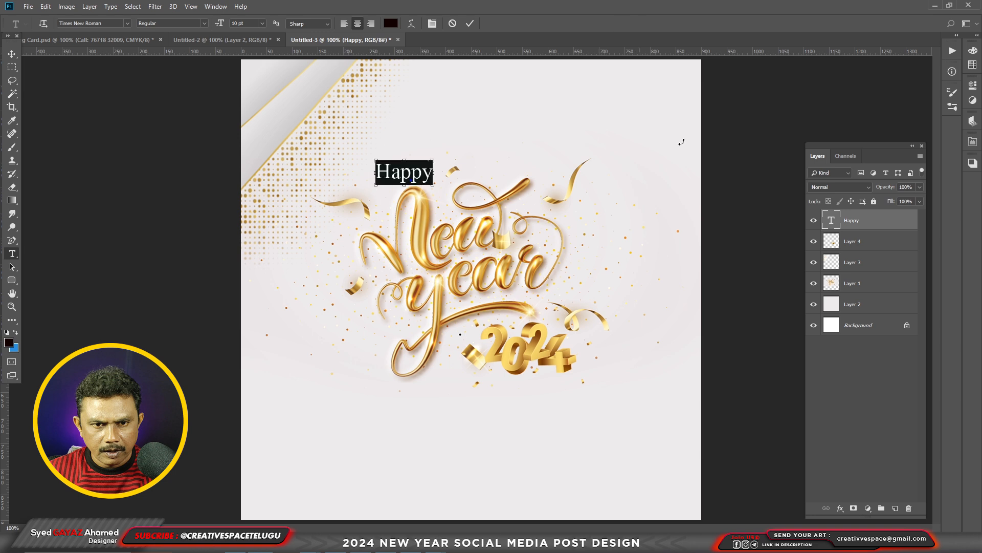
key("ctrl+t")
left_click(851, 358)
key("ctrl+Return")
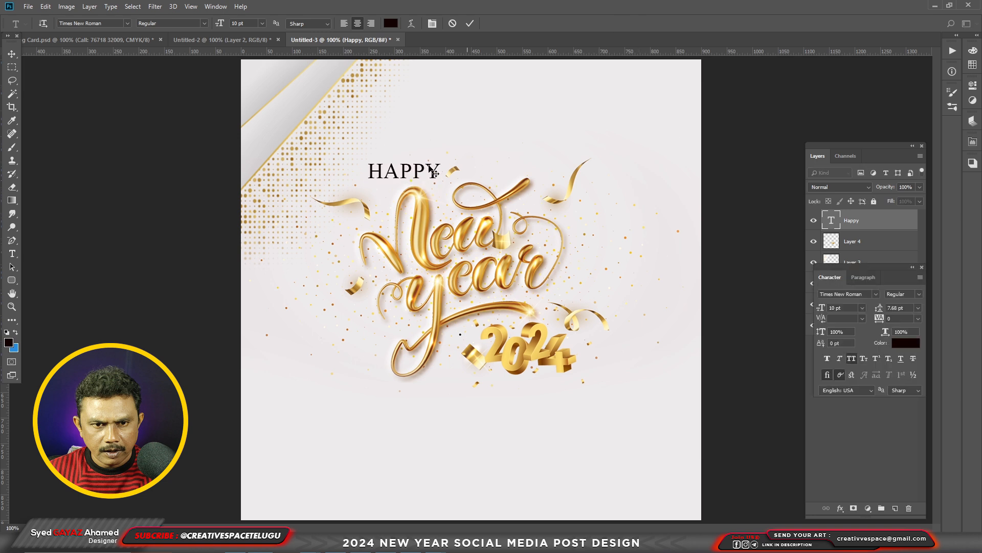
Scale the HAPPY text down to about 6.49 pt and place it just above the top of the N.
key("ctrl+t")
mouse_move(438, 163)
left_mouse_down()
mouse_move(426, 168)
mouse_move(429, 179)
left_mouse_up()
key("Return")
key("ctrl+minus")
key("ctrl+plus")
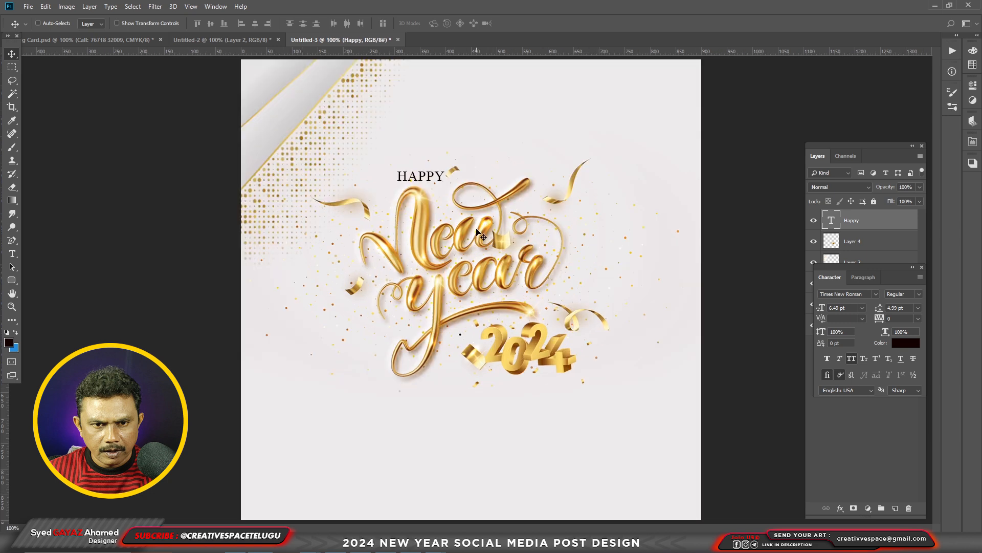
Select the New Year lettering, the 2024 artwork and the HAPPY text and move them up together on the canvas.
right_click(439, 244, "shift")
left_click(452, 250, "shift")
right_click(502, 335, "shift")
left_click(514, 341, "shift")
left_click_drag(605, 338, 607, 301)
key("ctrl+minus")
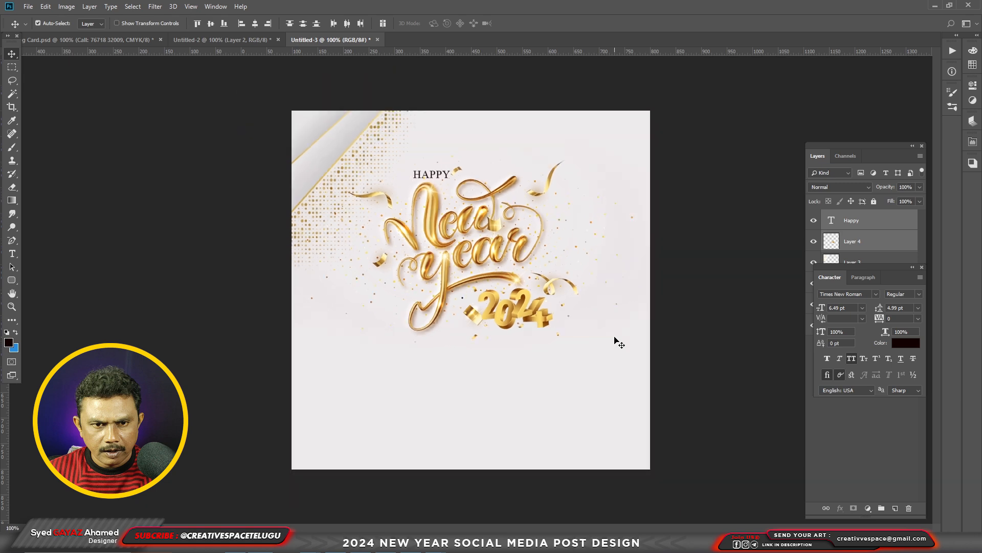
key("ctrl+a")
key("ctrl+d")
Bring the AK Engineering & Traders logo from the business card into the post, scale it down and place it below the lettering.
left_click(205, 41)
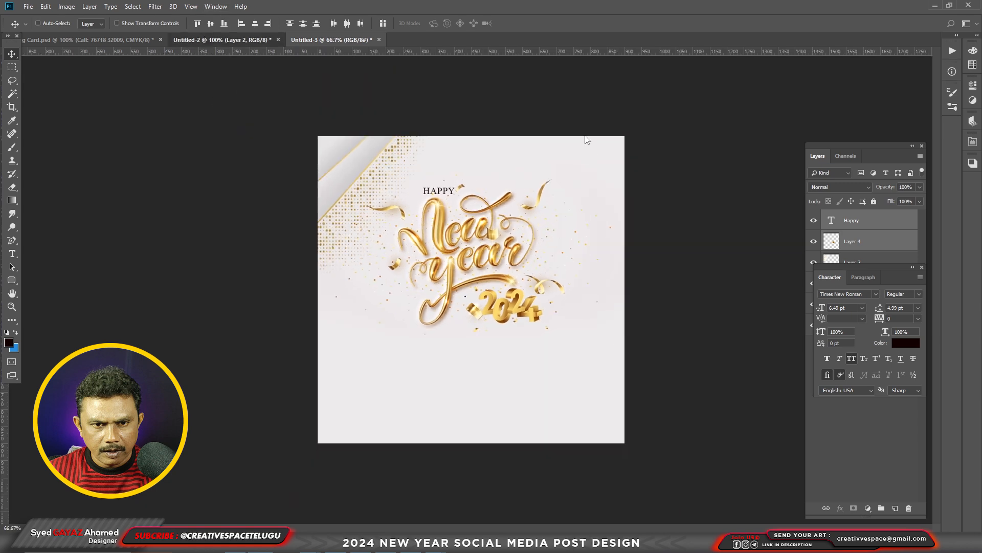
left_click(152, 41)
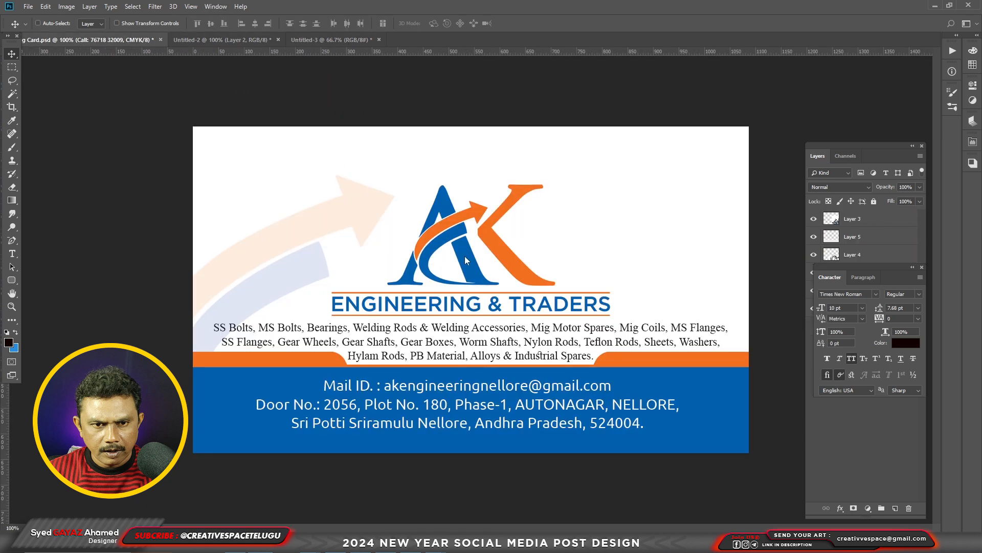
right_click(465, 257)
left_click(476, 263)
left_click_drag(475, 263, 502, 366)
key("ctrl+t")
left_click_drag(559, 333, 532, 350)
key("Return")
left_click_drag(503, 417, 503, 399)
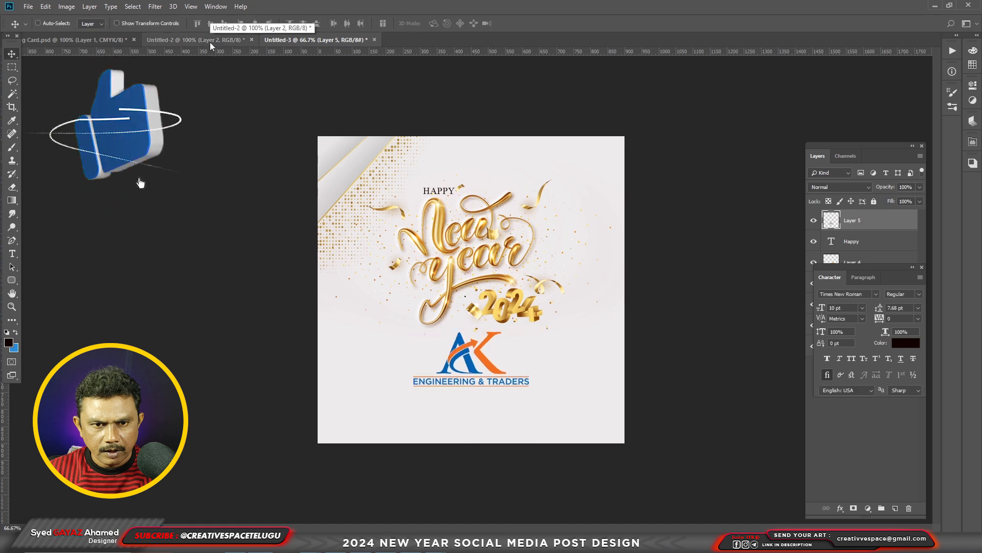
Bring the product list text from the business card into the post, scale it to about 3.97 pt and place it below the logo.
left_click(77, 40)
right_click(399, 329)
left_click(409, 335)
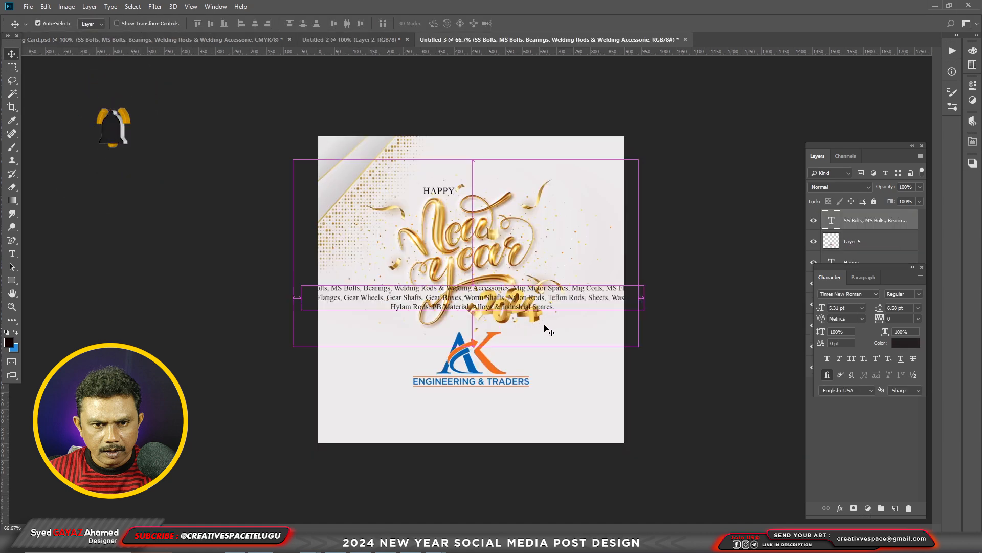
key("ctrl+t")
left_click_drag(644, 285, 567, 396)
key("Return")
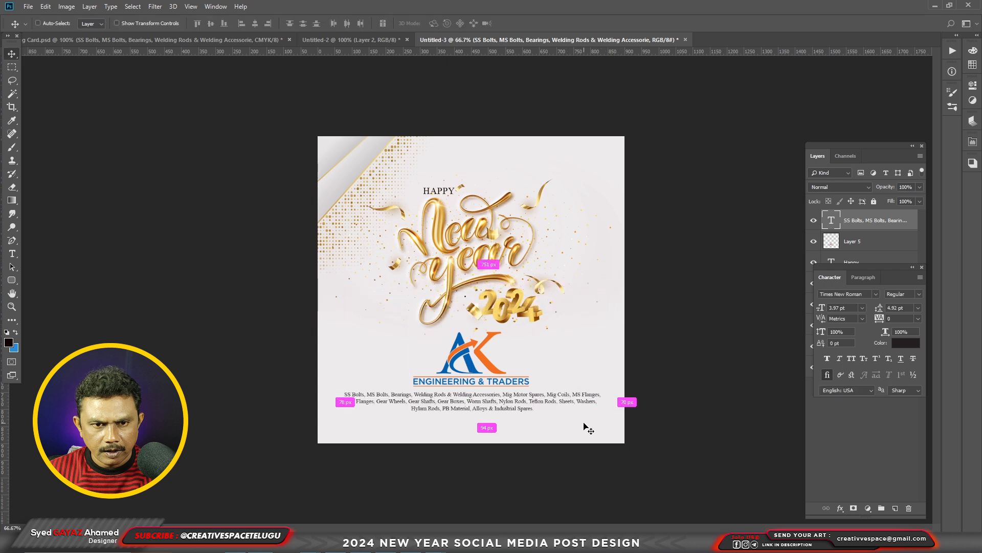
key("ctrl+1")
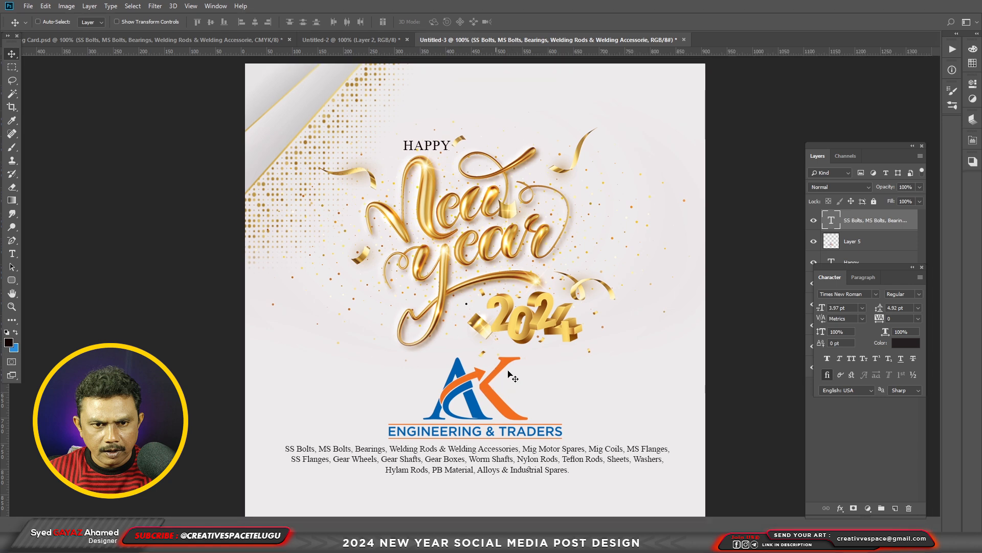
Bring the e-mail and address text from the business card into the post, fill it near-black and set it to 5 pt.
key("f")
key("f")
key("Tab")
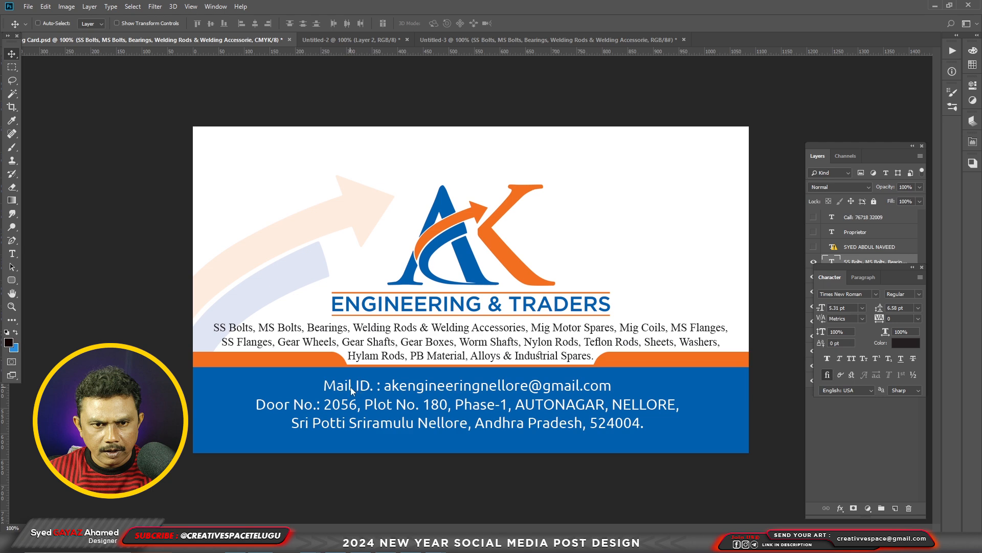
left_click_drag(351, 387, 485, 352)
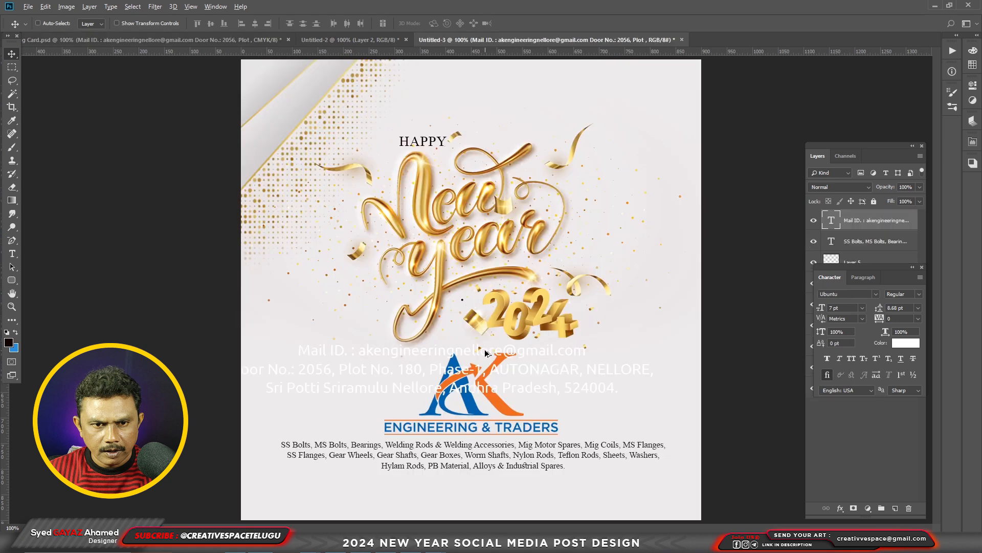
key("t")
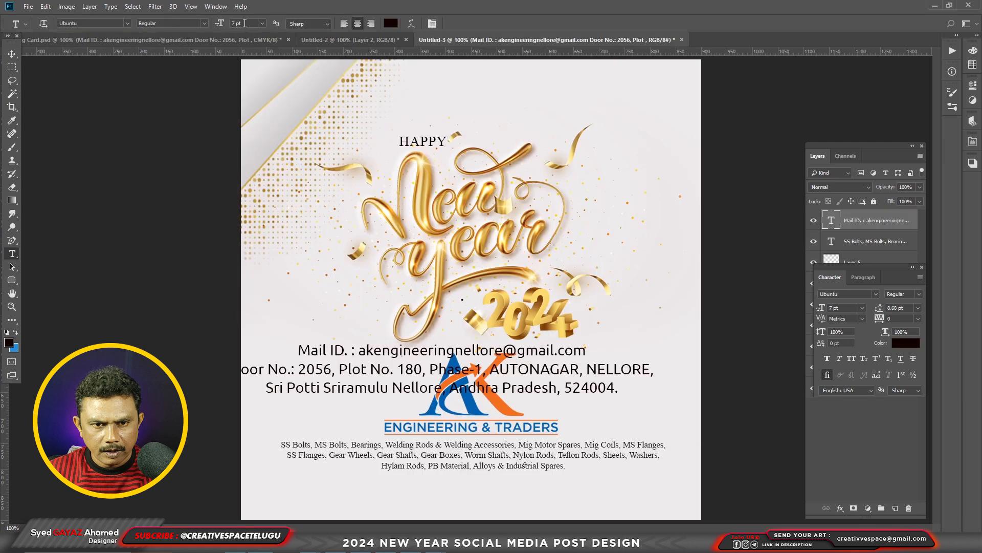
Cut the e-mail line out of the contact text and paste it as a separate text layer.
left_click_drag(339, 351, 546, 360)
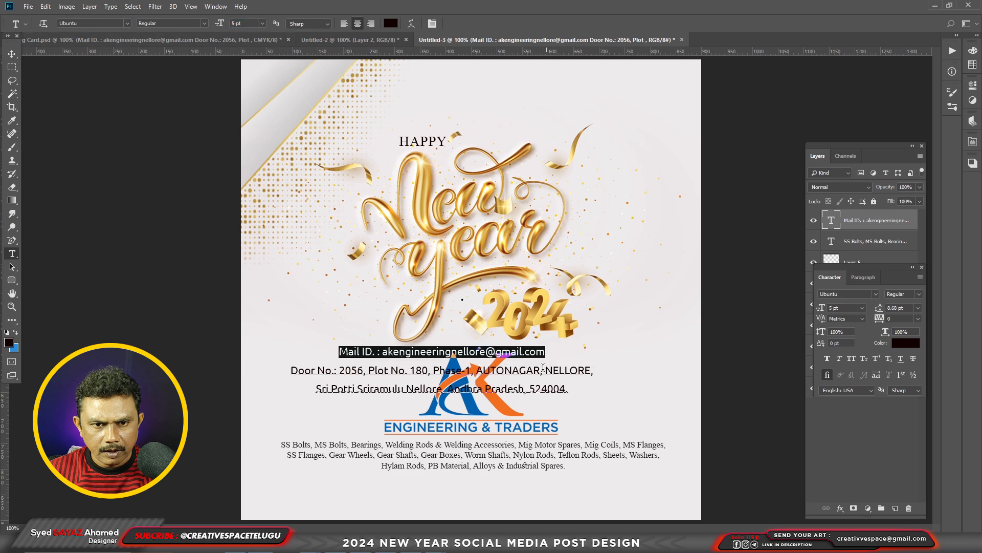
key("ctrl+x")
key("ctrl+v")
Shorten the district name in the second line of the address to its initials.
left_click(337, 387)
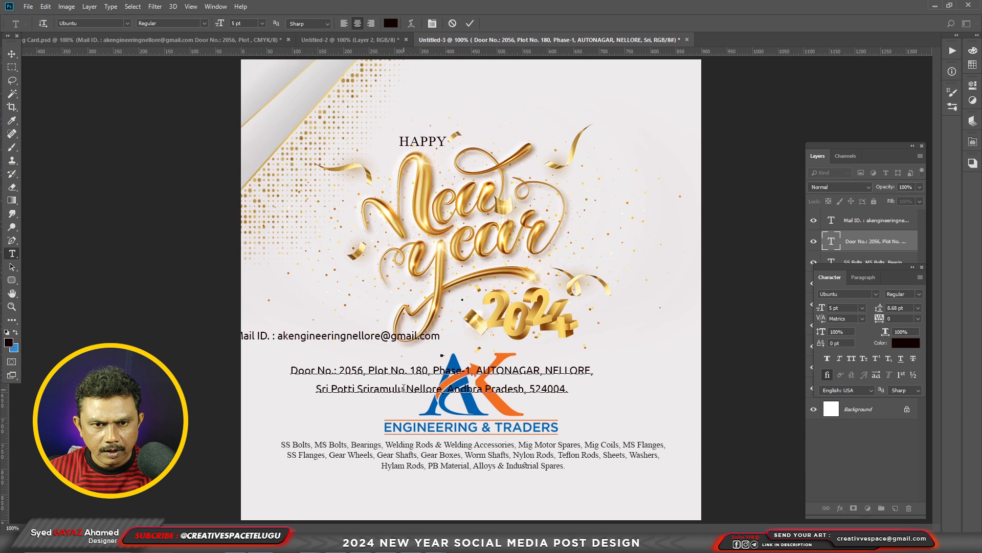
left_click_drag(403, 387, 293, 384)
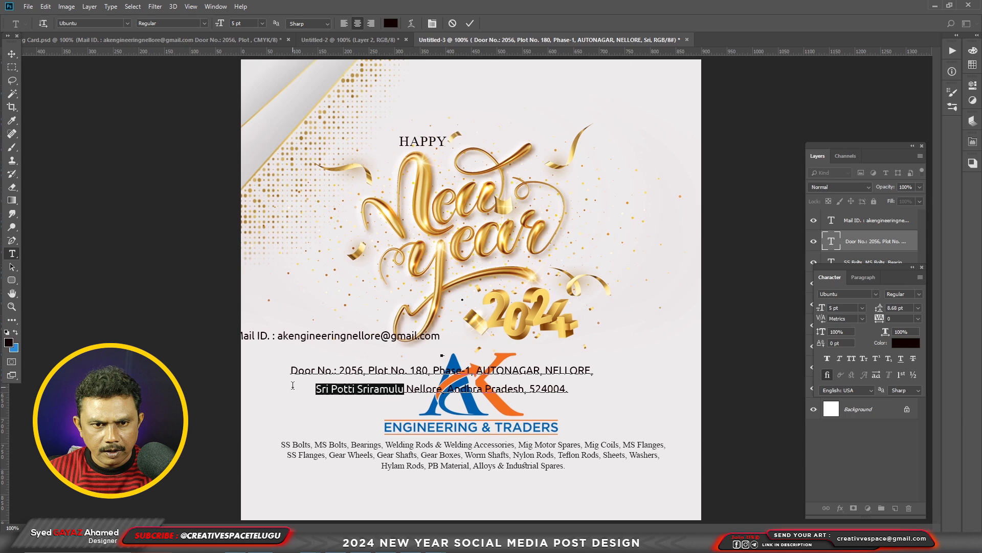
type("SPSR")
key("ctrl+Return")
Abbreviate the state name in the address and put a hyphen between it and the postal code.
left_click_drag(415, 388, 493, 389)
left_click(457, 389)
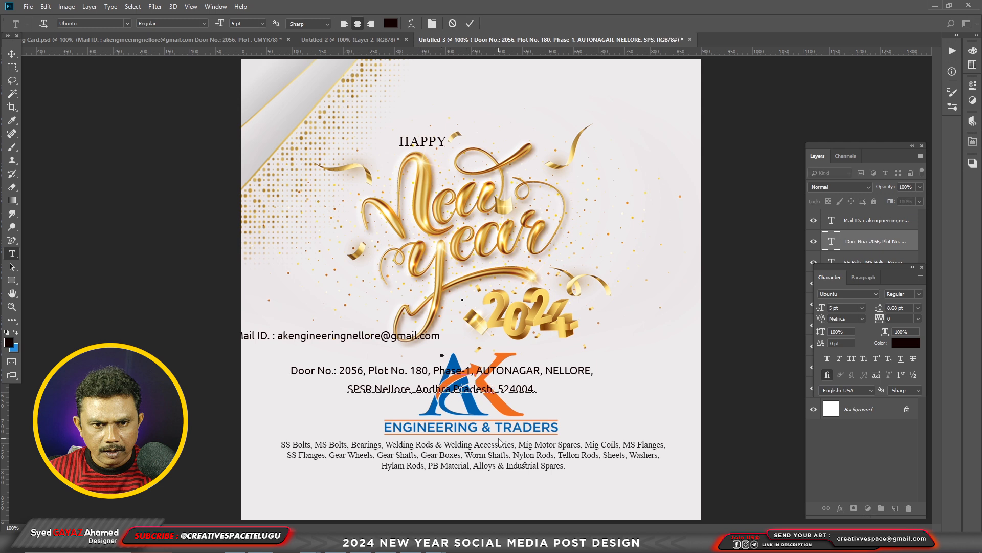
type("A.P.")
key("Delete")
type("-")
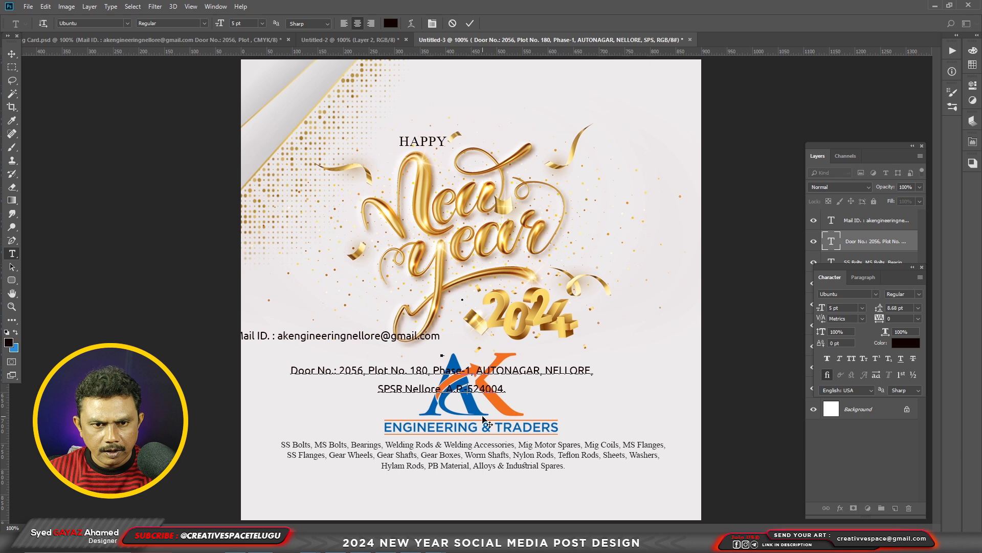
key("ctrl+h")
Join the two address lines into one and add "Dist" after the district name.
left_click(538, 388)
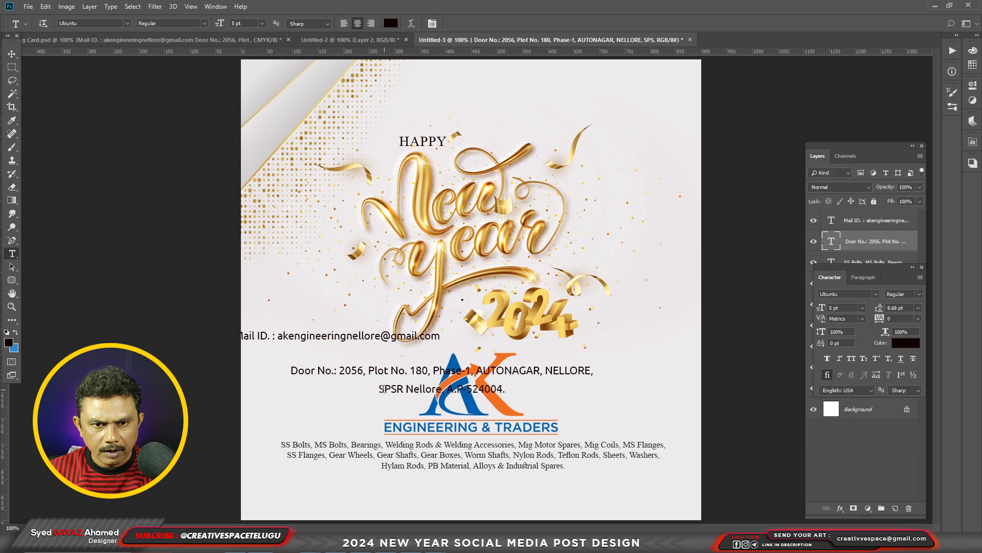
key("BackSpace")
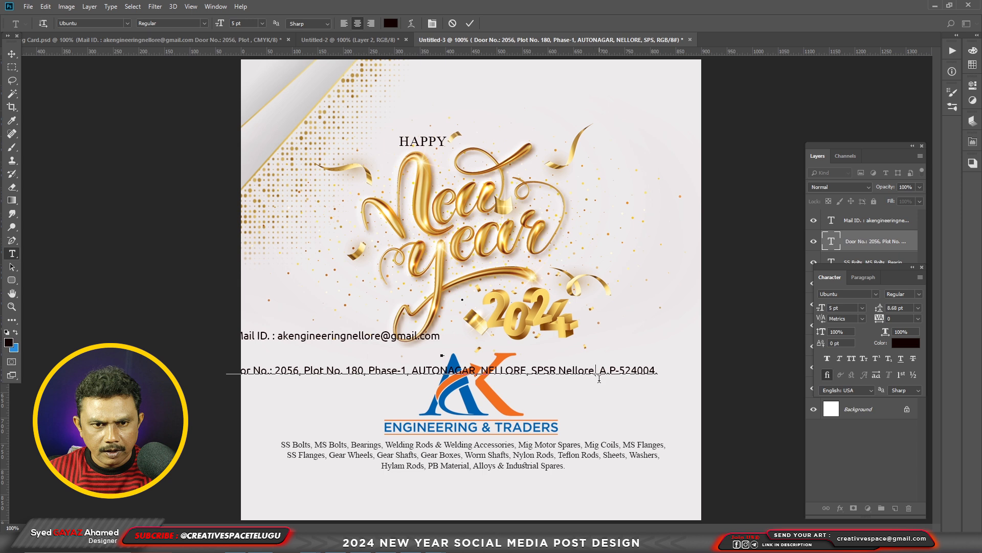
type("D")
type("ist")
key("ctrl")
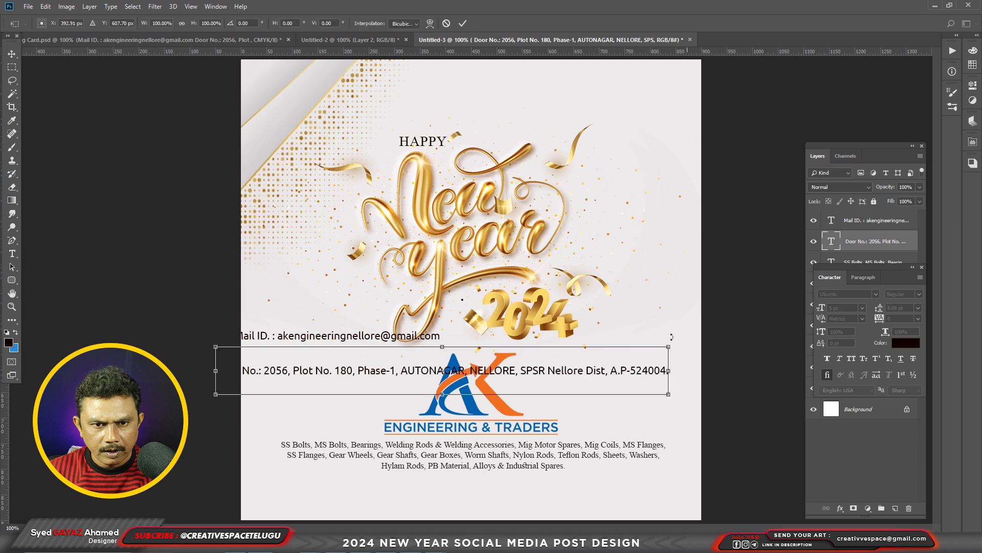
Scale the address line to 87.83% and place it centred near the bottom edge of the post.
left_click_drag(670, 344, 643, 346)
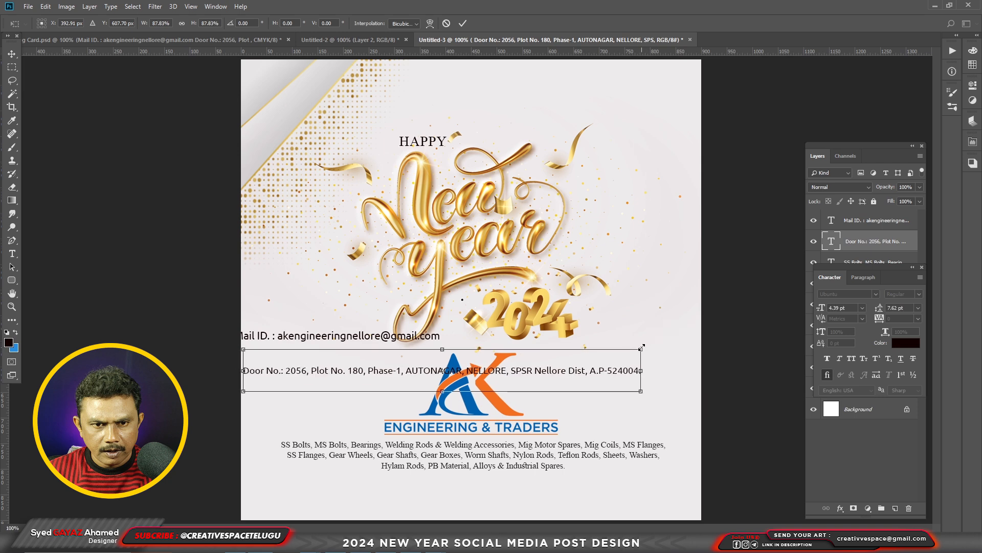
key("Return")
key("v")
left_click_drag(495, 370, 534, 504)
Select a full-width strip along the bottom of the post and fill it with near-black on a new layer.
key("f")
key("f")
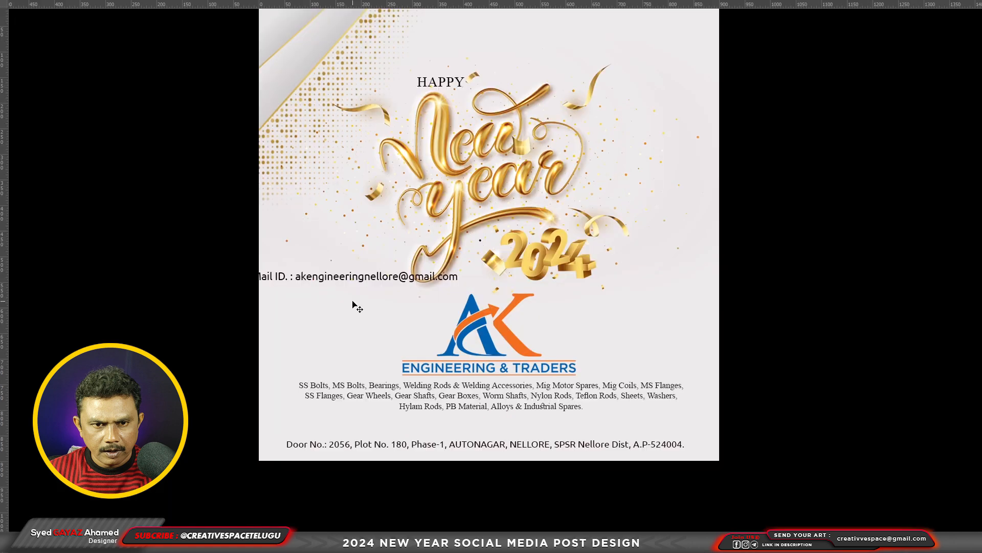
left_click_drag(252, 421, 683, 472)
key("ctrl+shift+n")
key("Return")
key("alt+BackSpace")
key("f")
Set the background colour to the logo's blue 0061af and fill the bottom band with it.
left_click(14, 348)
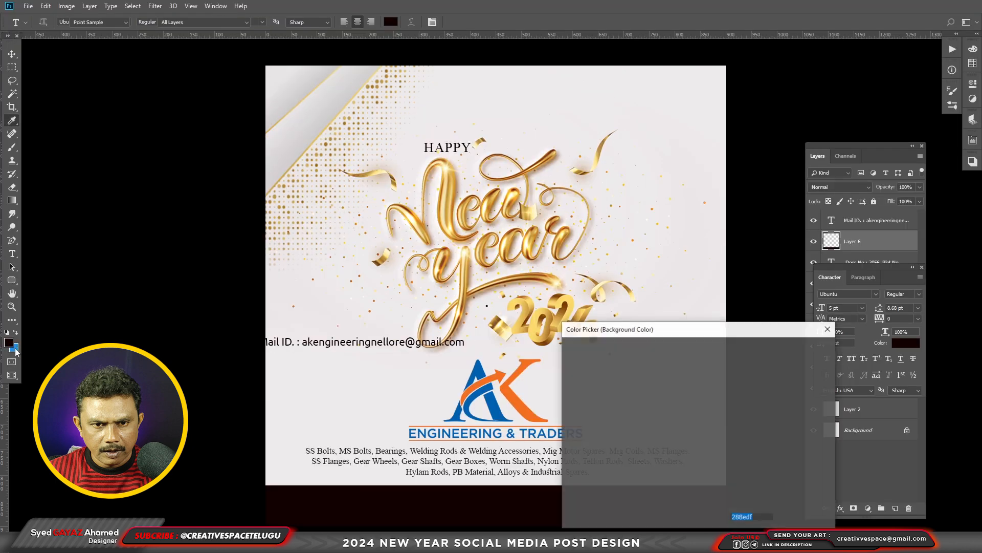
left_click(474, 365)
left_click(798, 349)
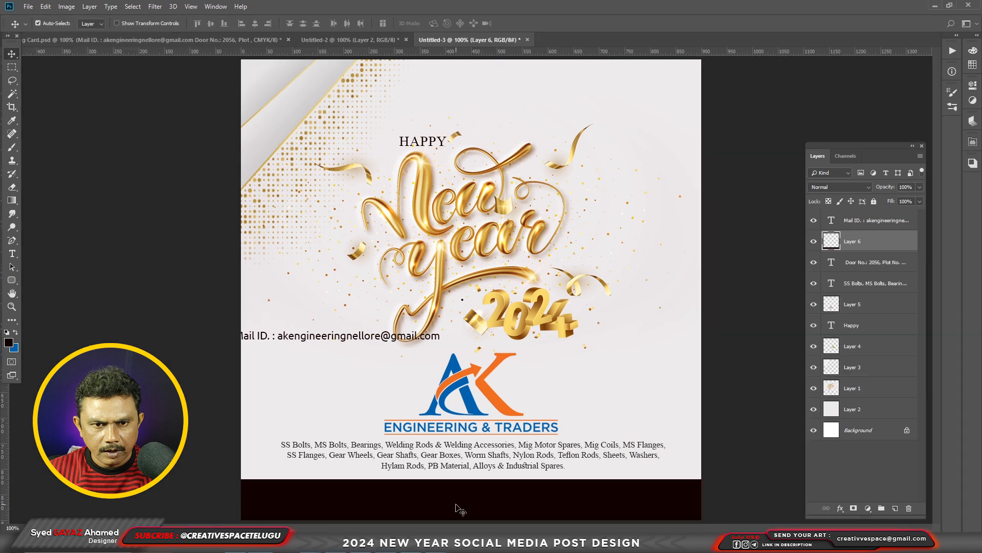
key("ctrl+BackSpace")
Reduce the blue band to 50% height and move its layer behind the text, directly above Layer 2.
key("ctrl+t")
left_click_drag(471, 479, 474, 497)
key("Return")
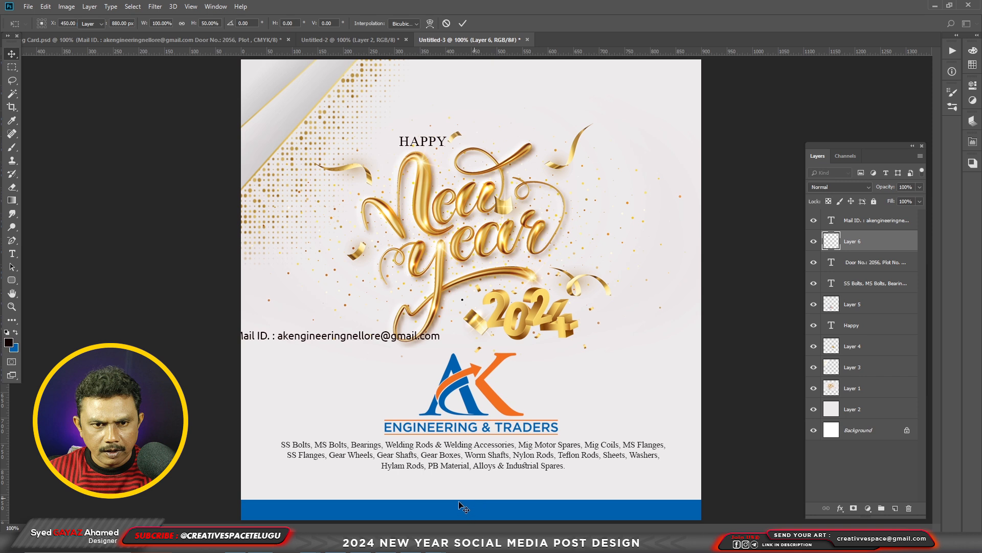
key("ctrl+shift+bracketleft")
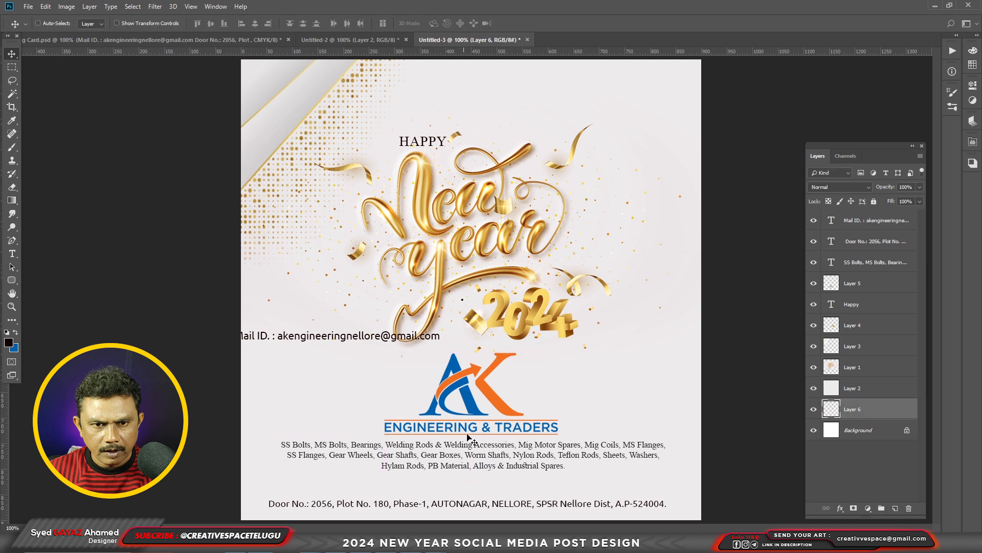
key("ctrl+bracketright")
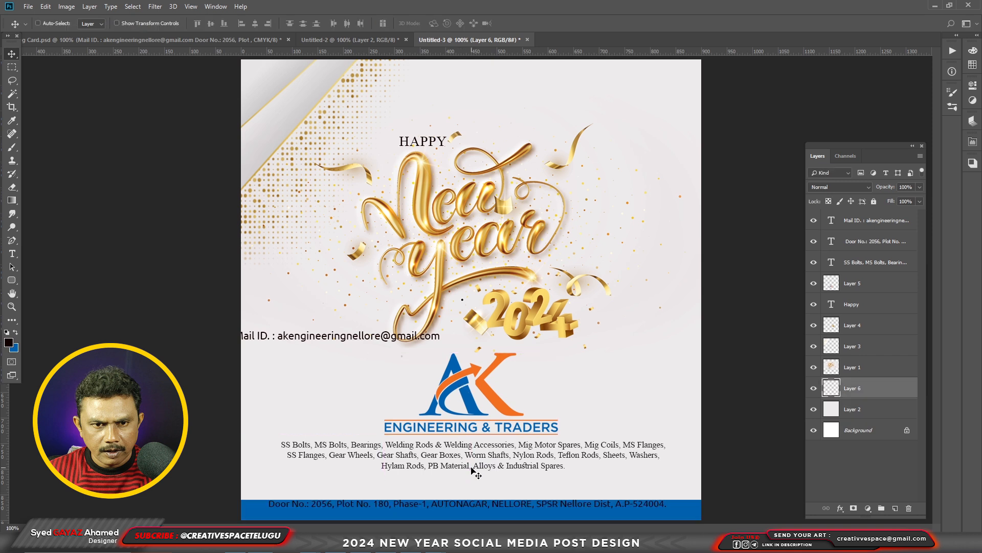
Move the address line down slightly to centre it vertically on the blue band.
right_click(450, 508)
left_click(476, 445)
left_click_drag(640, 513, 644, 517)
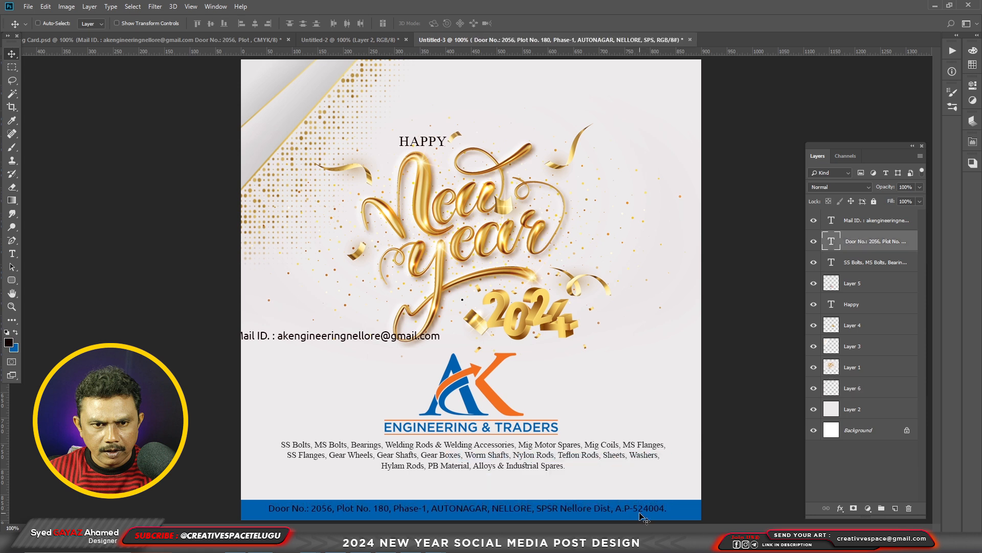
key("ctrl+BackSpace")
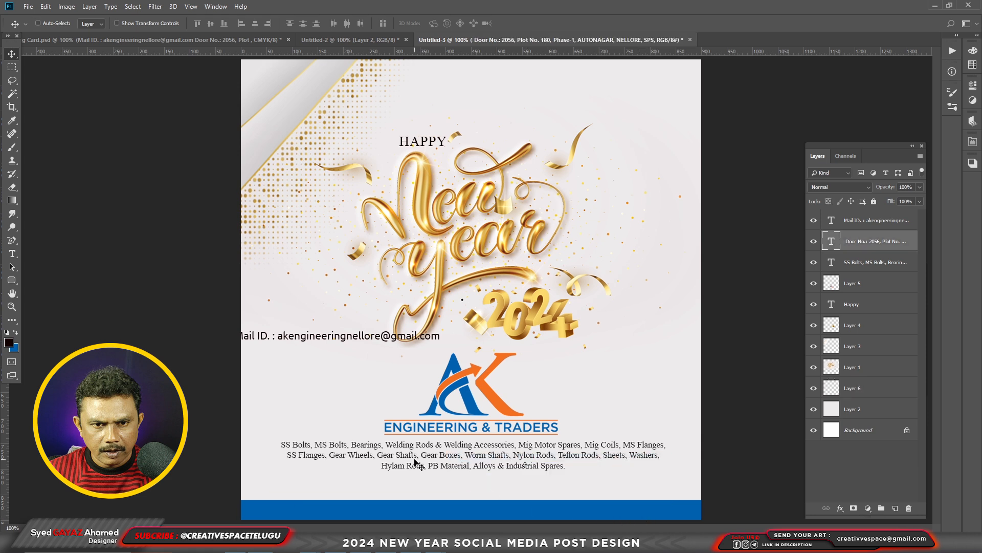
left_click(15, 349)
left_click(828, 330)
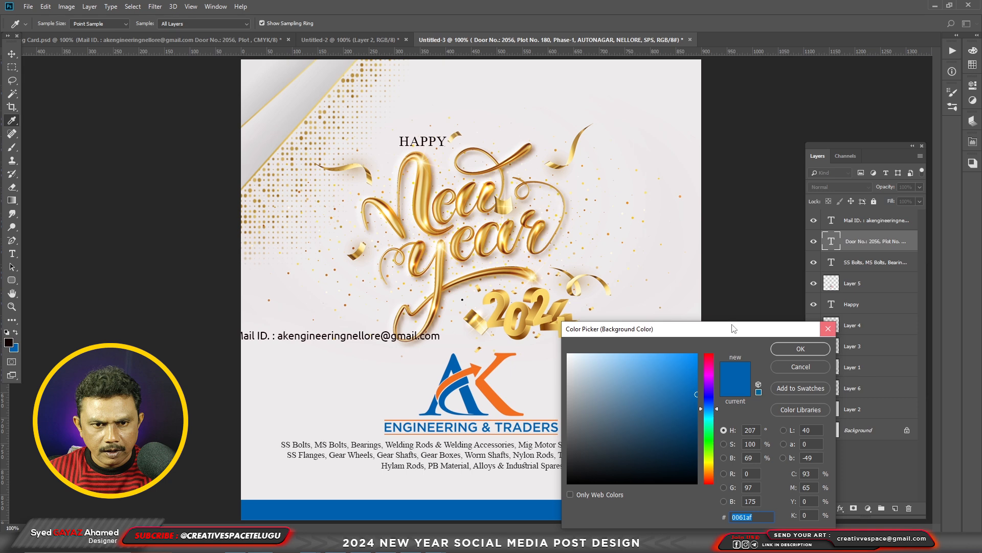
Sample the post's off-white background as foreground colour, fill the address line with it and bring its layer to the front.
left_click(9, 344)
left_click(325, 384)
left_click(807, 349)
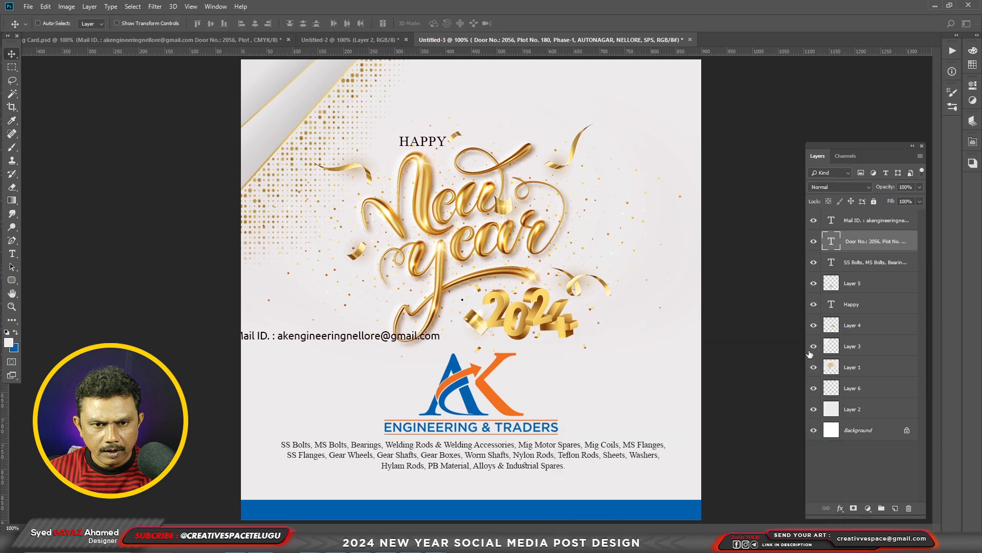
key("ctrl+shift+[")
key("ctrl+shift+]")
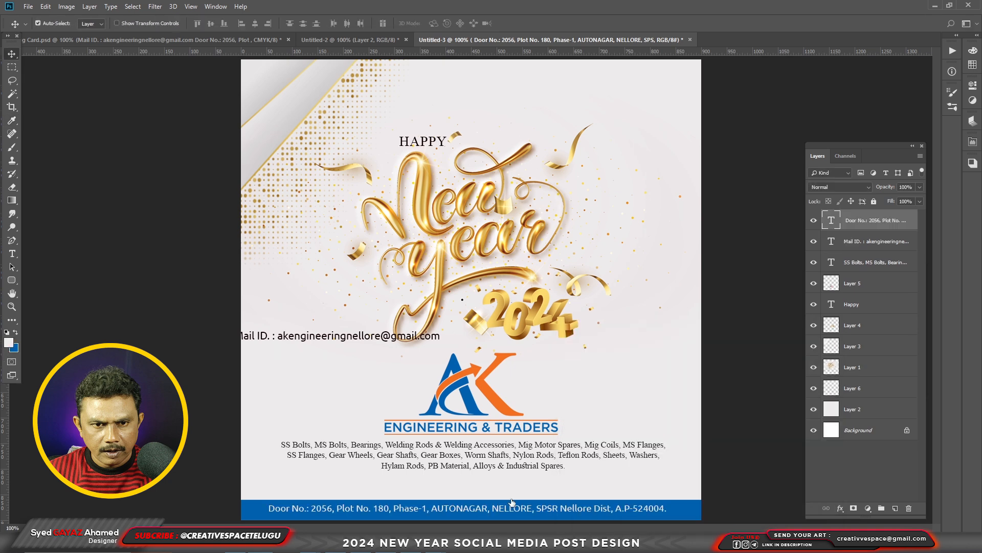
Move the mail ID line to just above the blue band and centre it horizontally on the canvas.
key("f")
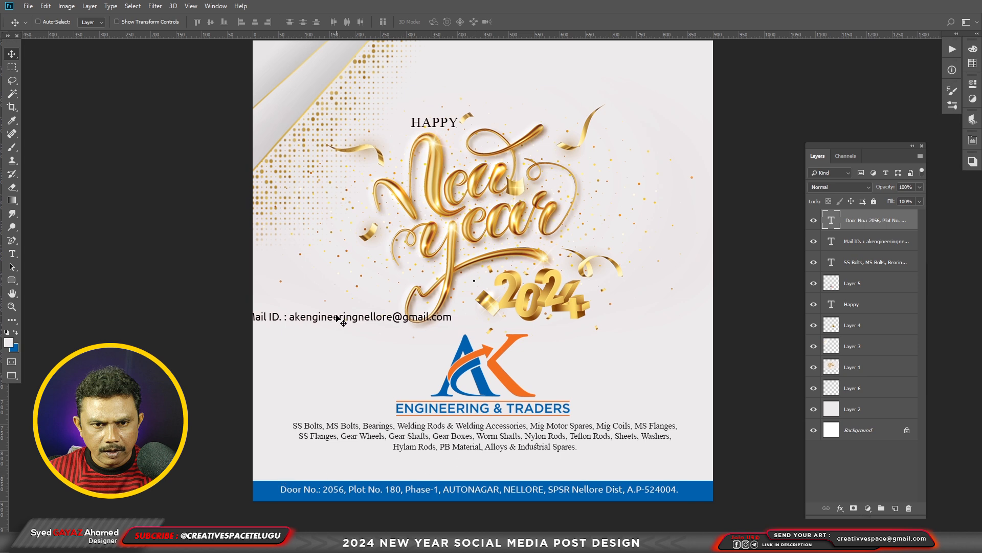
left_click_drag(342, 320, 473, 475)
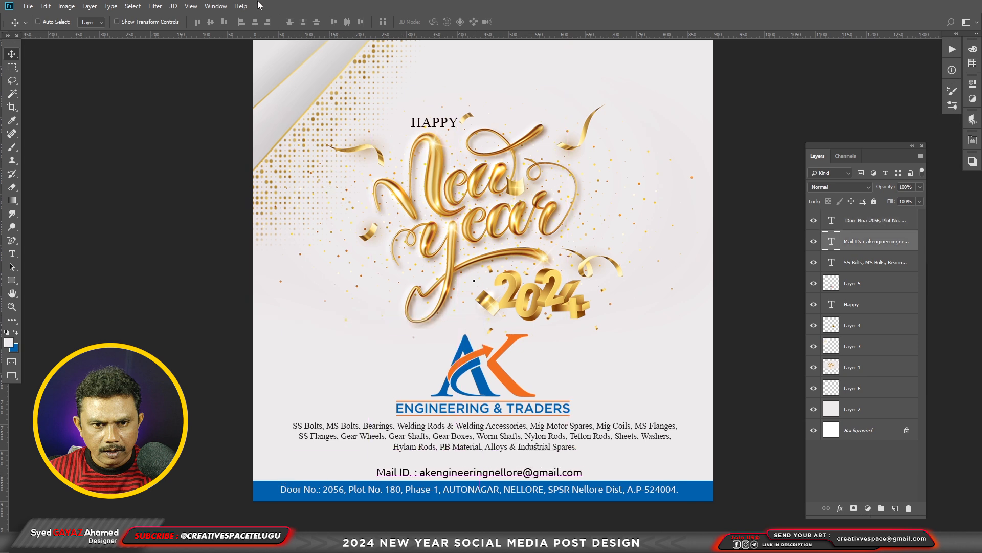
key("ctrl+a")
left_click(255, 22)
key("ctrl+d")
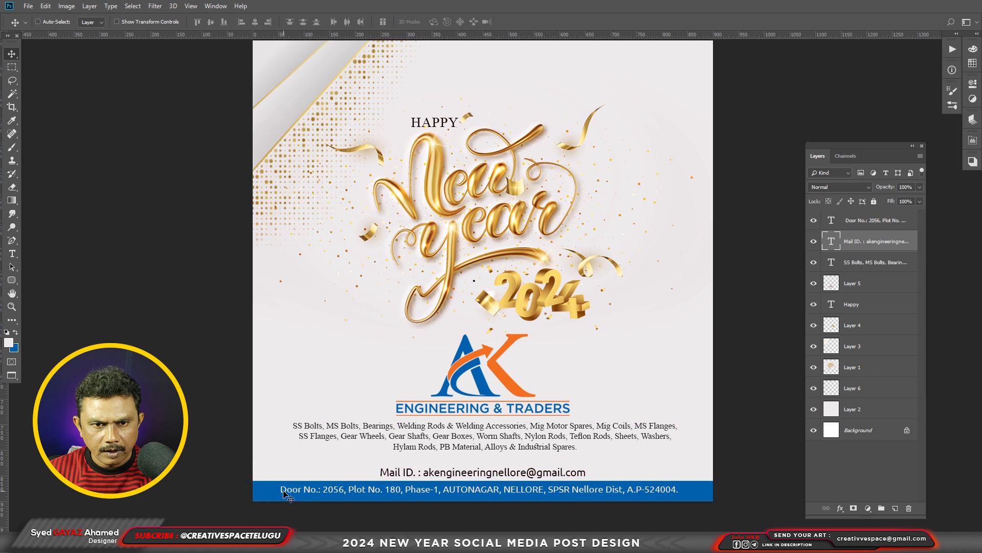
Centre the address line and the product list text horizontally on the canvas.
right_click(290, 492)
left_click(317, 408)
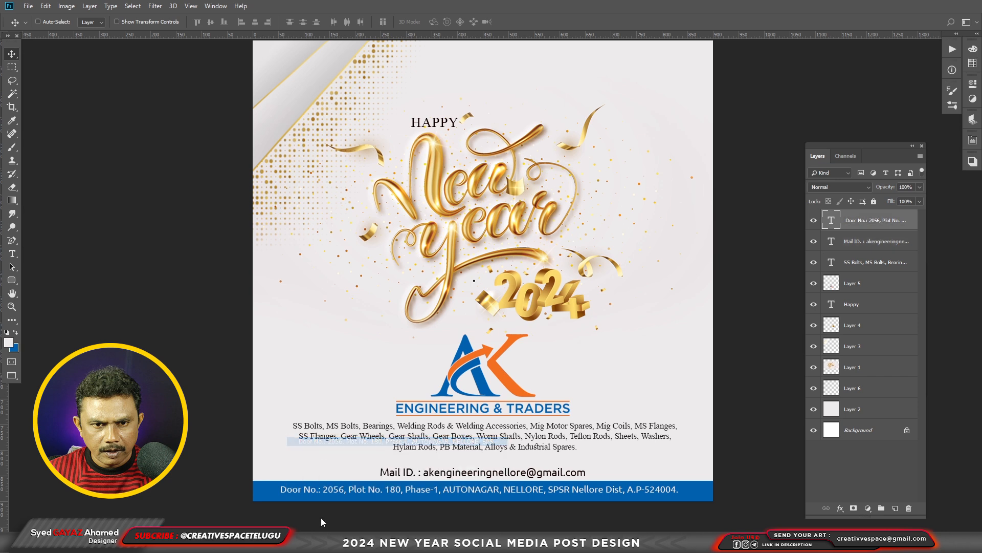
key("ctrl+a")
left_click(254, 21)
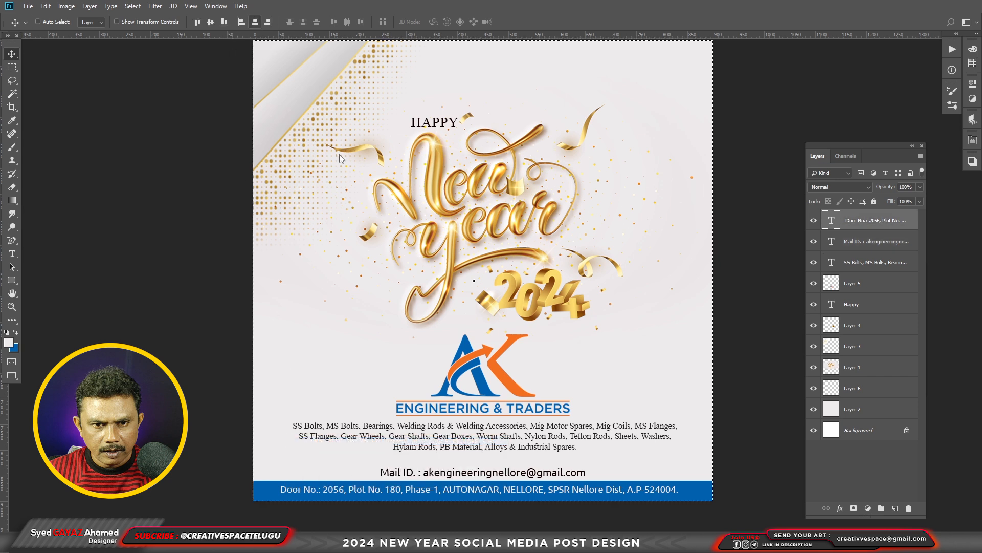
right_click(415, 432)
left_click(425, 433)
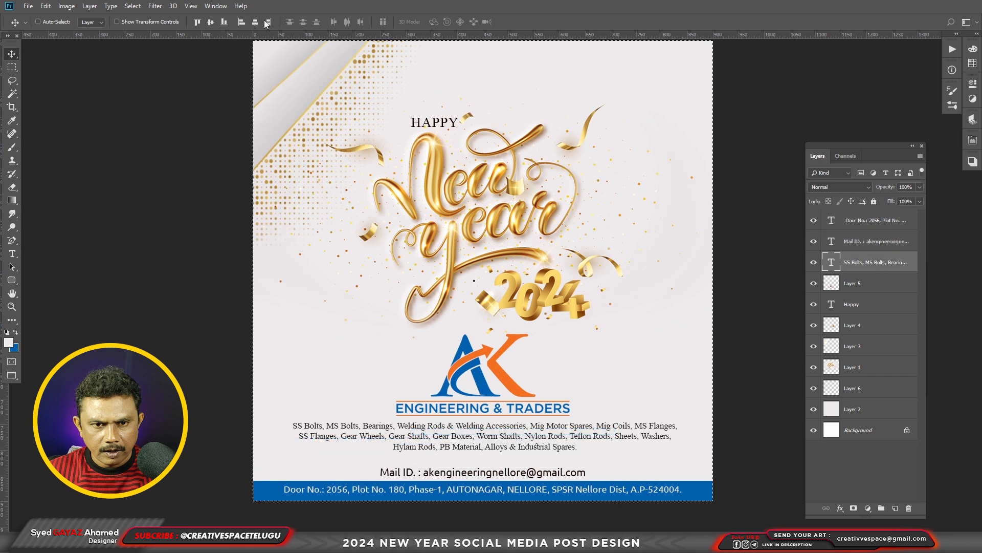
left_click(254, 23)
key("ctrl+d")
Above the logo layer, draw a rounded rectangle about 318 by 83 px with 20 px corner radii and fill it with the logo's blue.
left_click(490, 416, "ctrl")
left_click(10, 280)
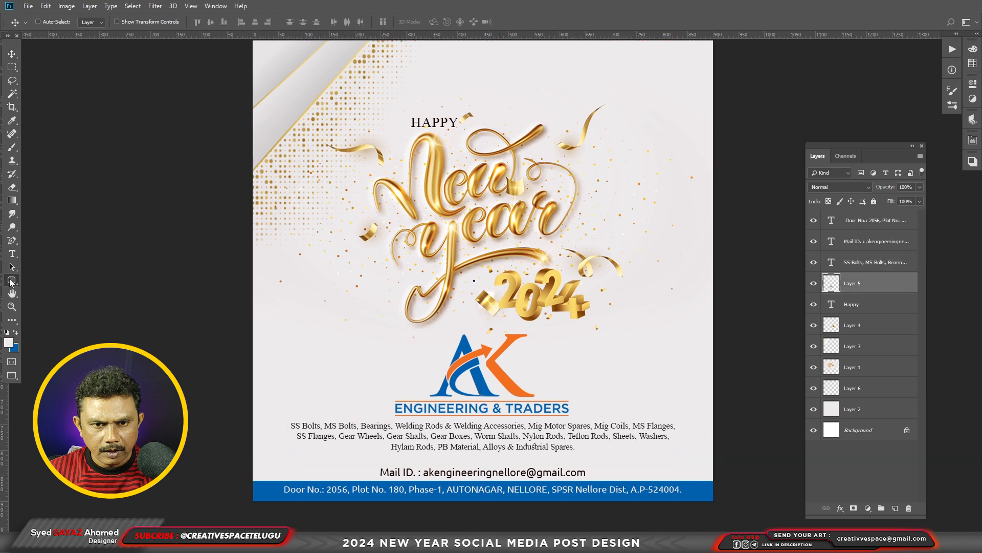
left_click(44, 294)
left_click_drag(313, 307, 476, 350)
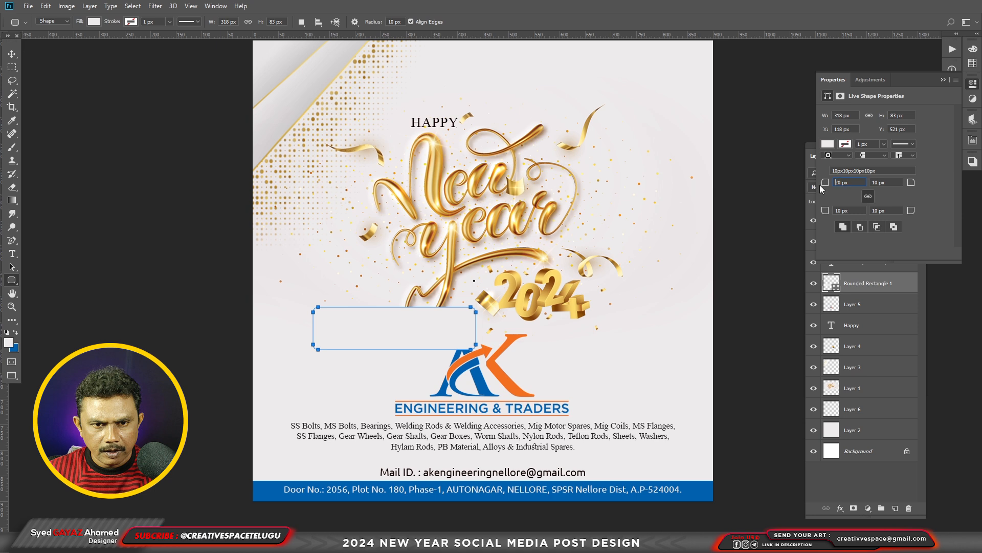
left_click(828, 144)
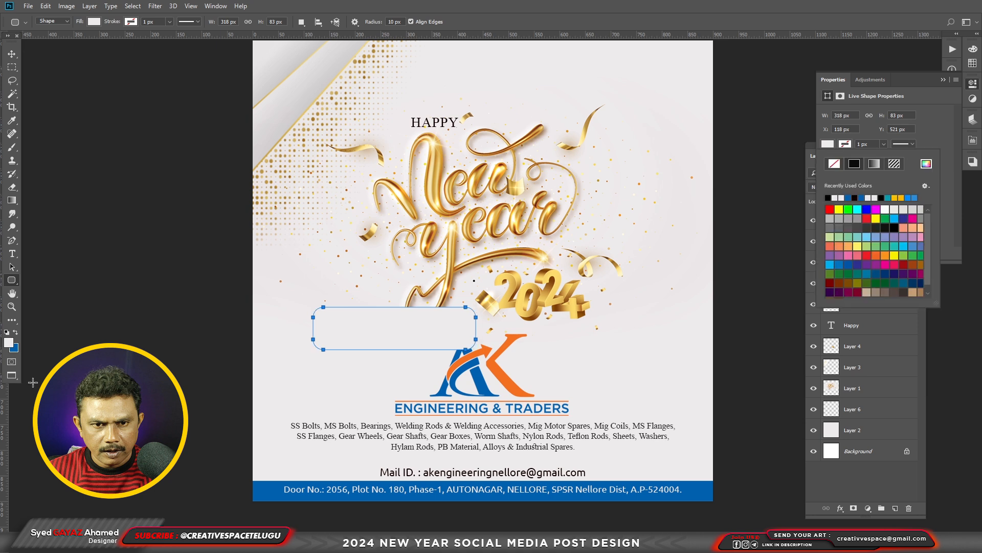
left_click(15, 349)
left_click(795, 353)
left_click(827, 145)
left_click(849, 198)
Place the rounded rectangle over the blue band's left end, slant its right edge outward towards the base and nudge it down 10 px.
left_click(10, 55)
left_click_drag(425, 332, 325, 485)
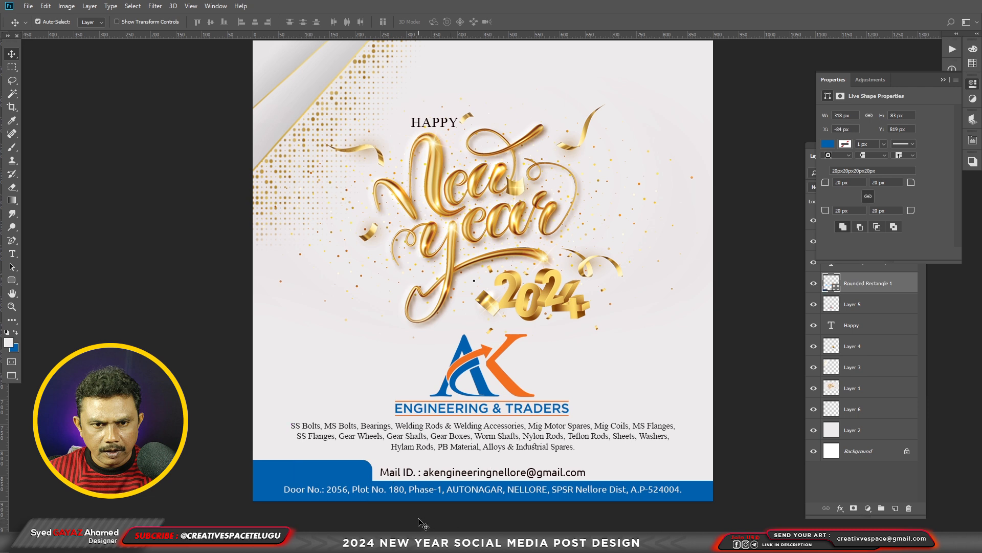
key("ctrl+t")
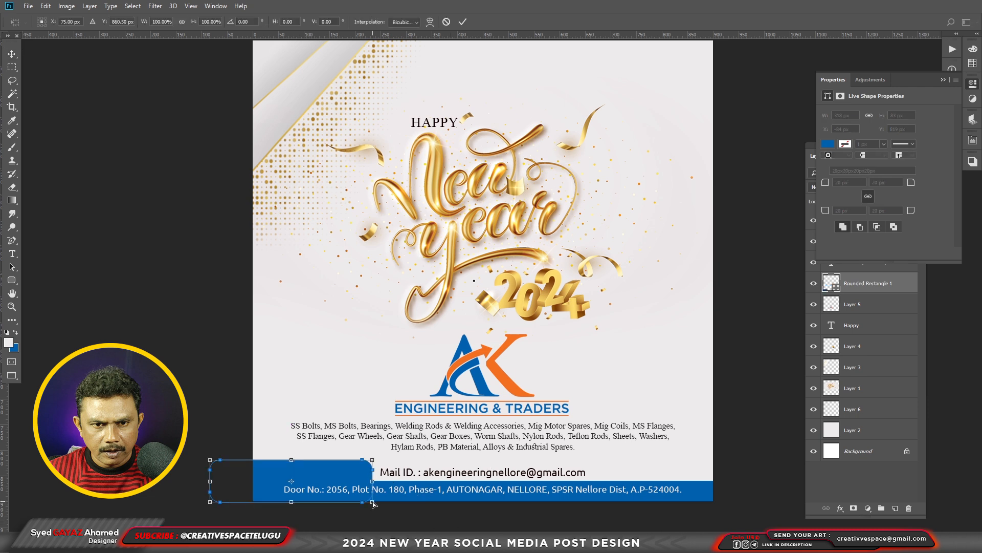
left_click_drag(372, 504, 354, 483)
key("Return")
key("shift+Down")
Duplicate the blue tab shape, flip the copy horizontally and place it at the band's right end, leaving the mail ID line between both.
left_click_drag(345, 475, 551, 476)
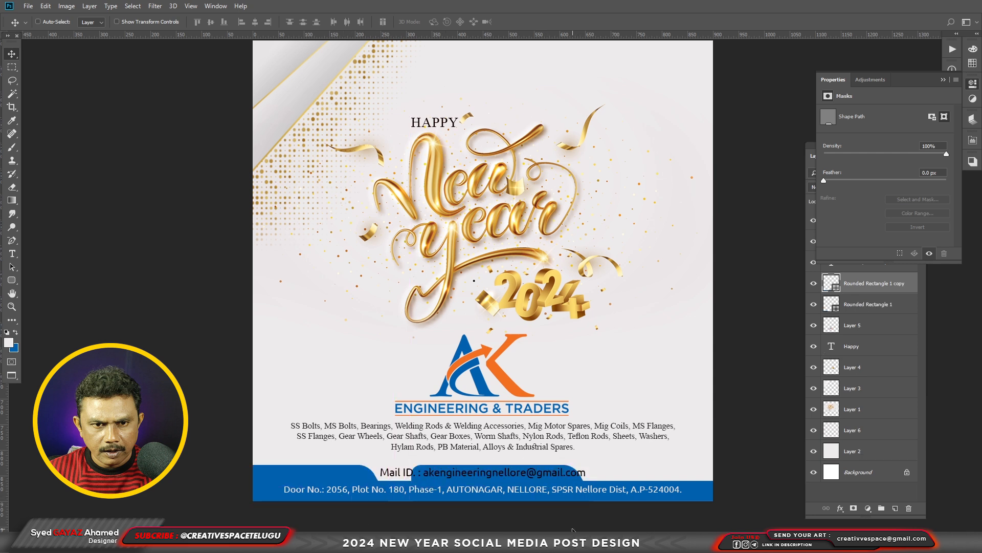
key("ctrl+t")
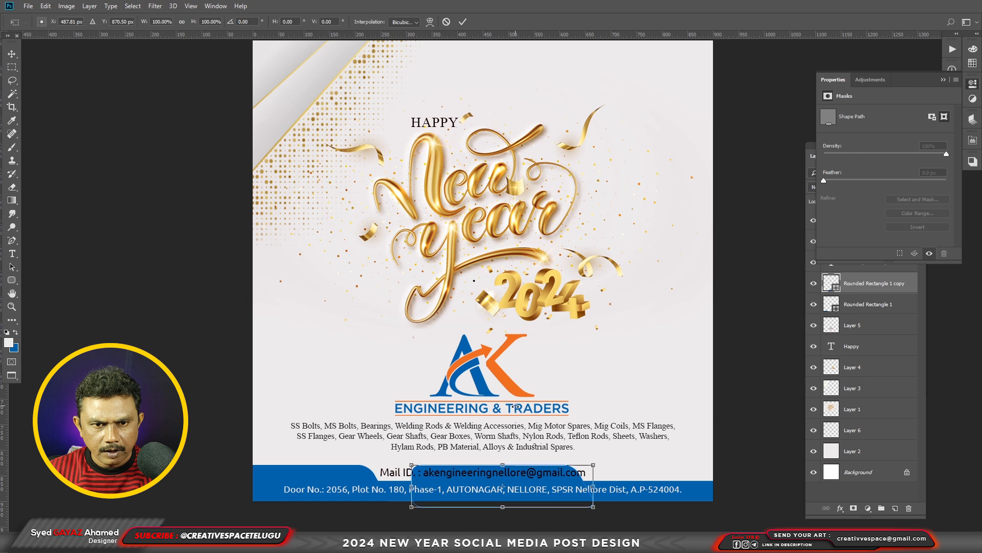
right_click(517, 410)
left_click(562, 399)
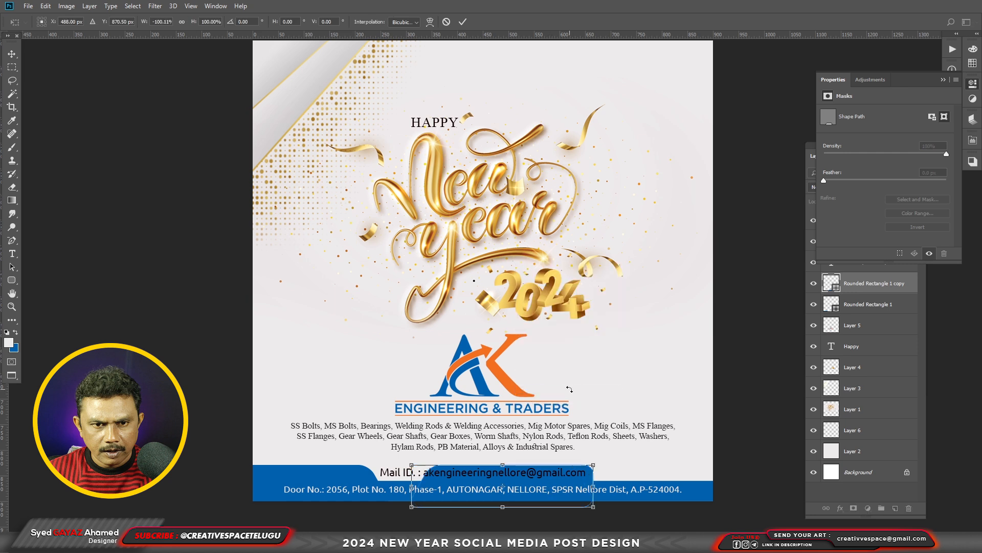
key("Return")
left_click_drag(481, 492, 649, 489)
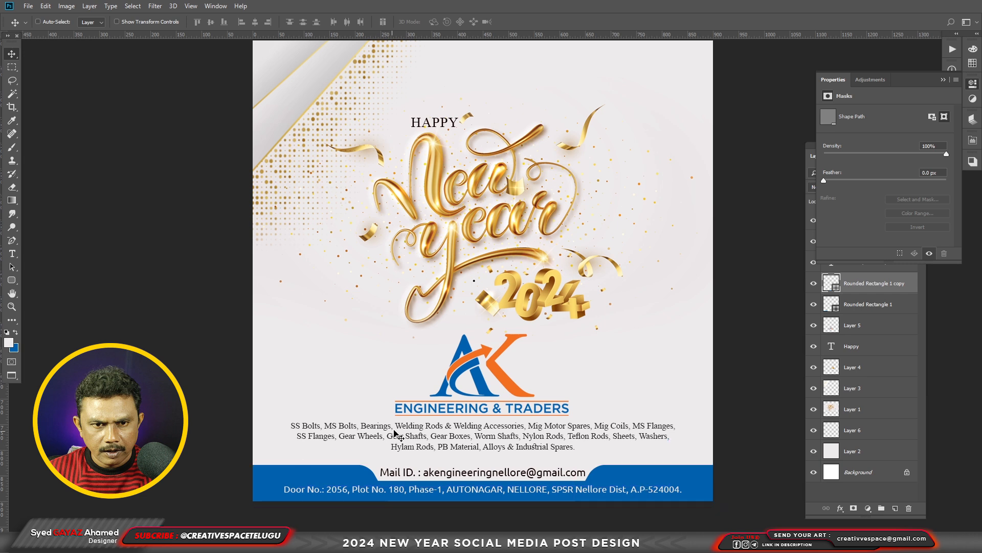
Nudge the product list text and the AK logo down slightly towards the mail ID line.
left_click(409, 433)
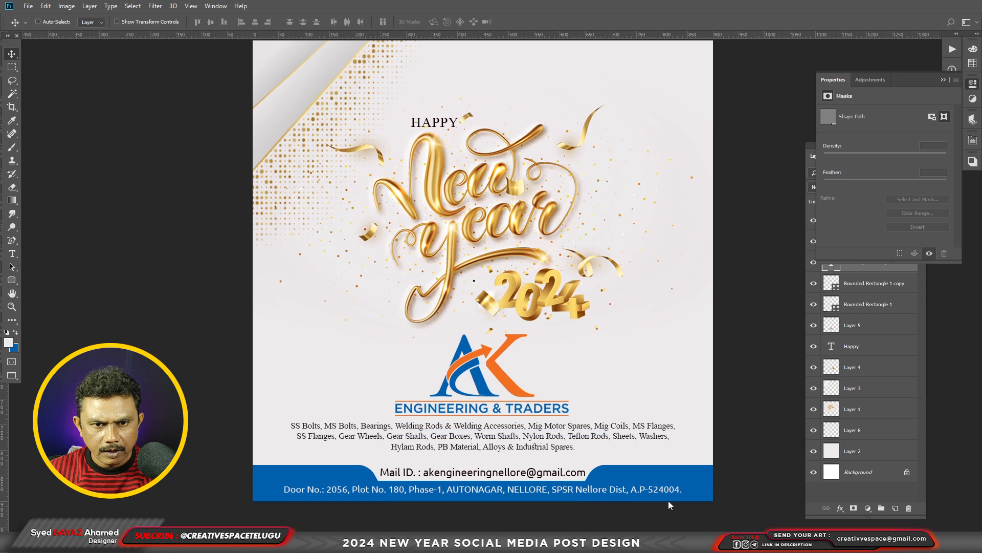
key("shift+Down")
key("shift+Down")
right_click(516, 392)
left_click(527, 398)
key("shift+Down")
key("shift+Down")
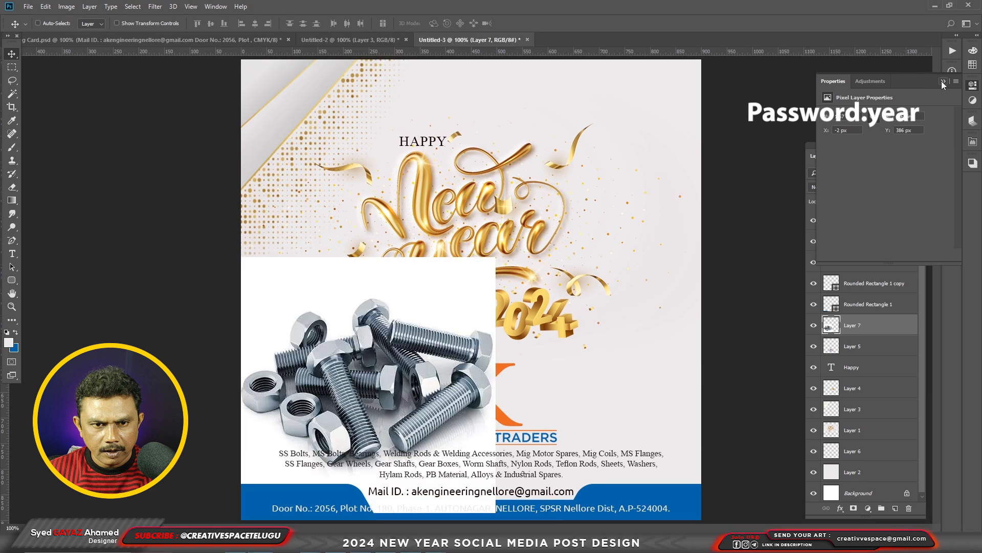
Set the nuts-and-bolts image to Multiply blending, scale it down and place it to the left of the AK logo.
left_click(944, 82)
left_click(834, 188)
left_click(835, 229)
key("ctrl+t")
left_click_drag(496, 257, 433, 320)
left_click_drag(402, 358, 348, 375)
left_click_drag(379, 336, 354, 361)
left_click_drag(320, 400, 343, 398)
key("Return")
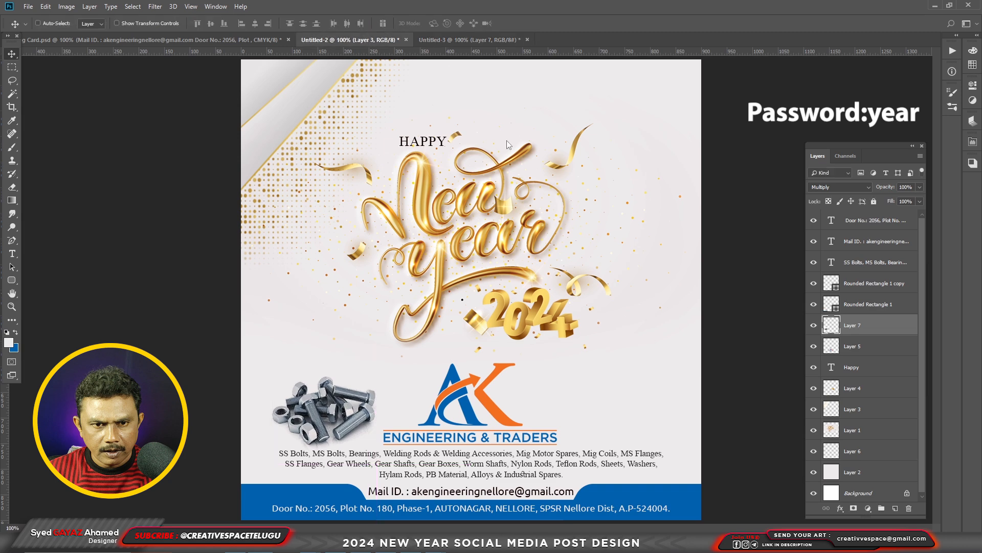
Bring the bearings image from Untitled-2 into the post, repeat the scaling, place it right of the logo and set it to Multiply.
left_click(366, 41)
right_click(453, 331)
left_click(463, 338)
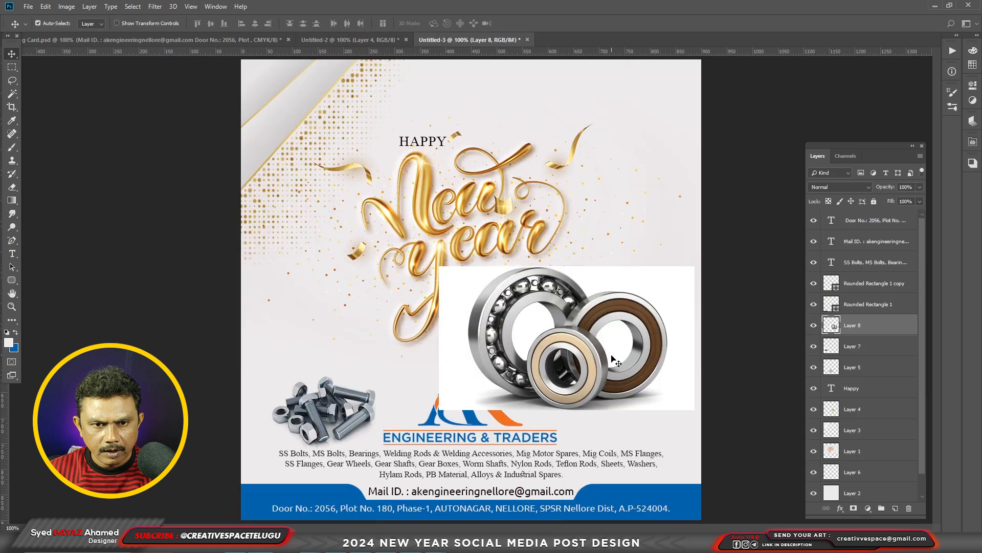
key("ctrl+shift+t")
left_click_drag(415, 382, 641, 400)
left_click(839, 187)
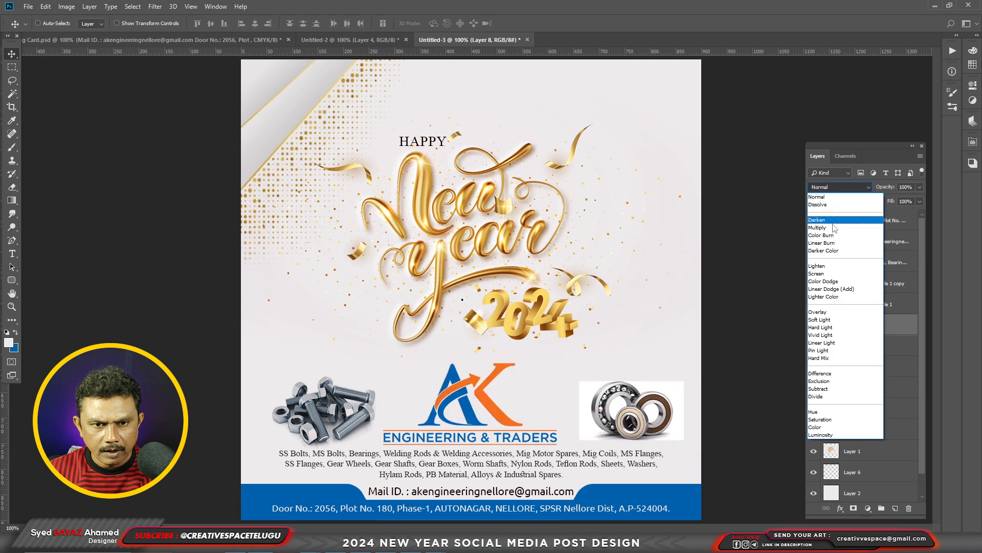
left_click(833, 228)
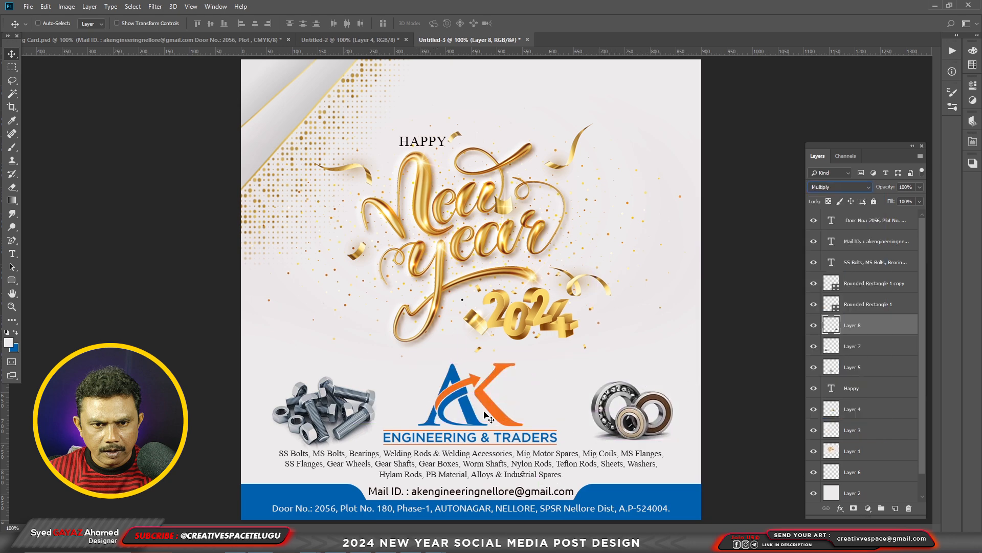
Copy the faint orange and blue arrow graphic from the business card into the Untitled-3 post, over the bolts image.
left_click(81, 39)
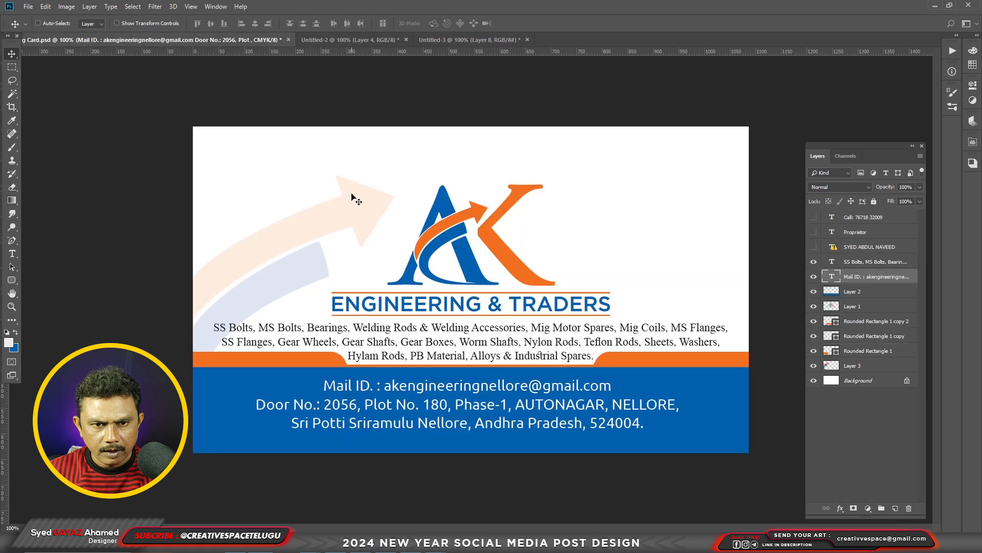
right_click(352, 195)
left_click(361, 199)
left_click_drag(353, 200, 399, 314)
left_click_drag(398, 314, 312, 369)
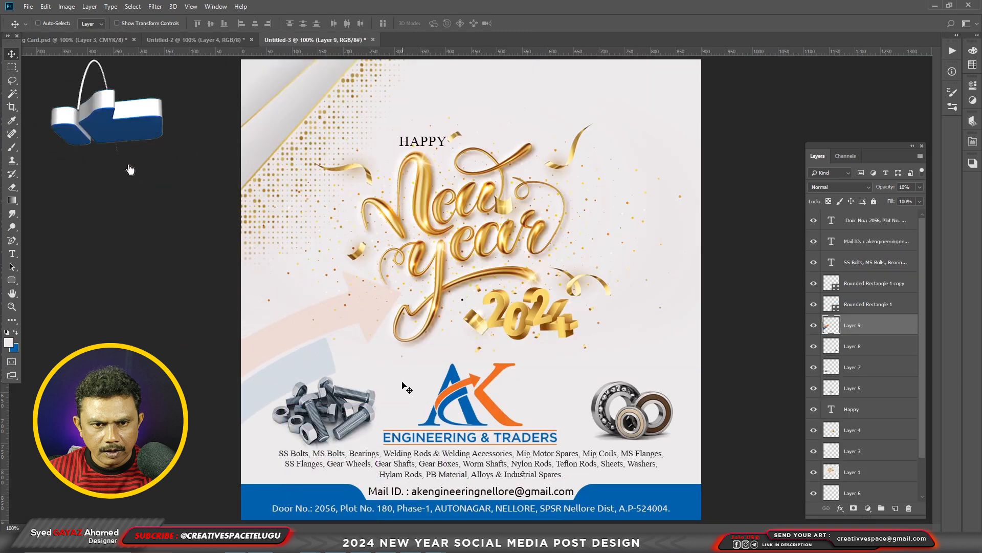
Flip the faint arrow graphic horizontally and move it to the post's upper-right corner beside the New Year lettering.
key("ctrl+t")
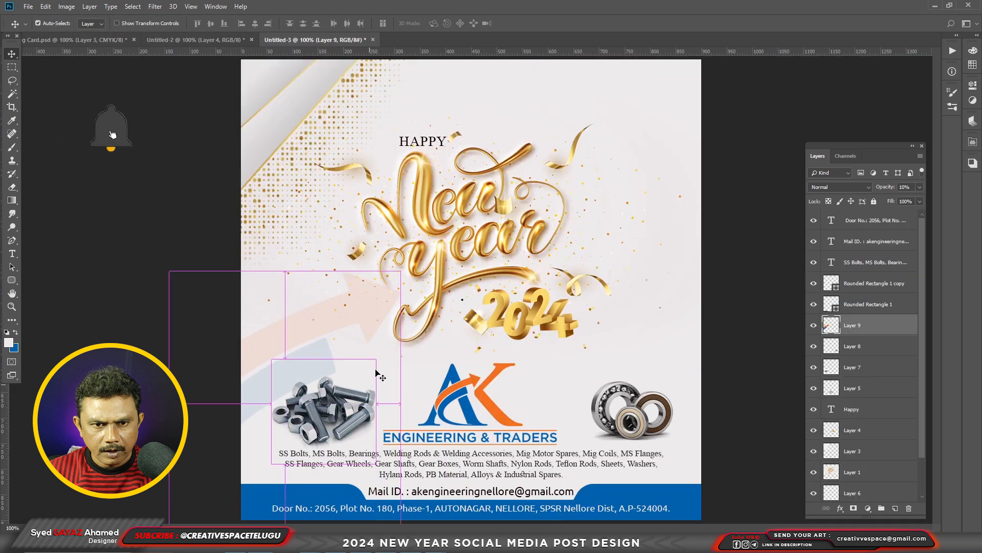
right_click(349, 323)
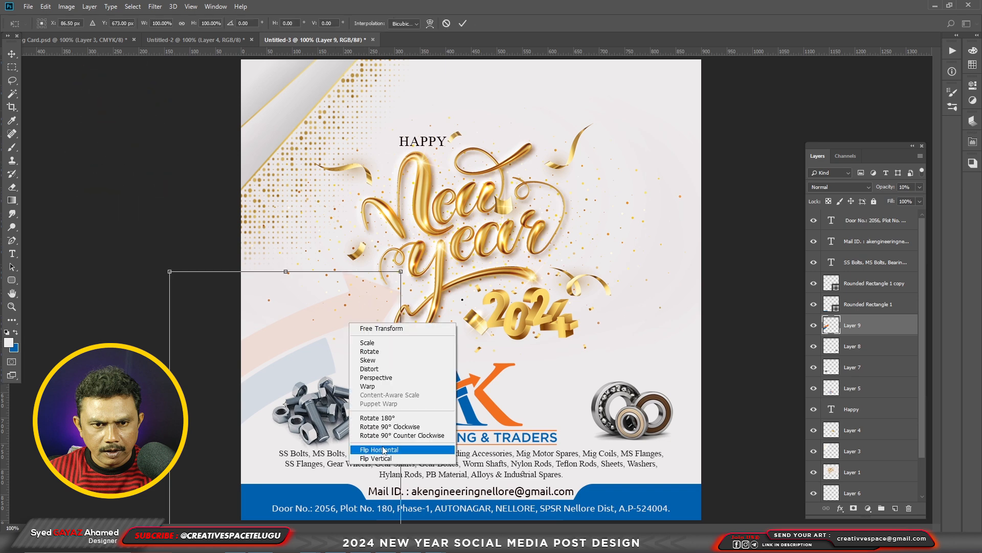
left_click(382, 447)
key("Return")
left_click_drag(326, 376, 733, 206)
left_click_drag(733, 205, 707, 206)
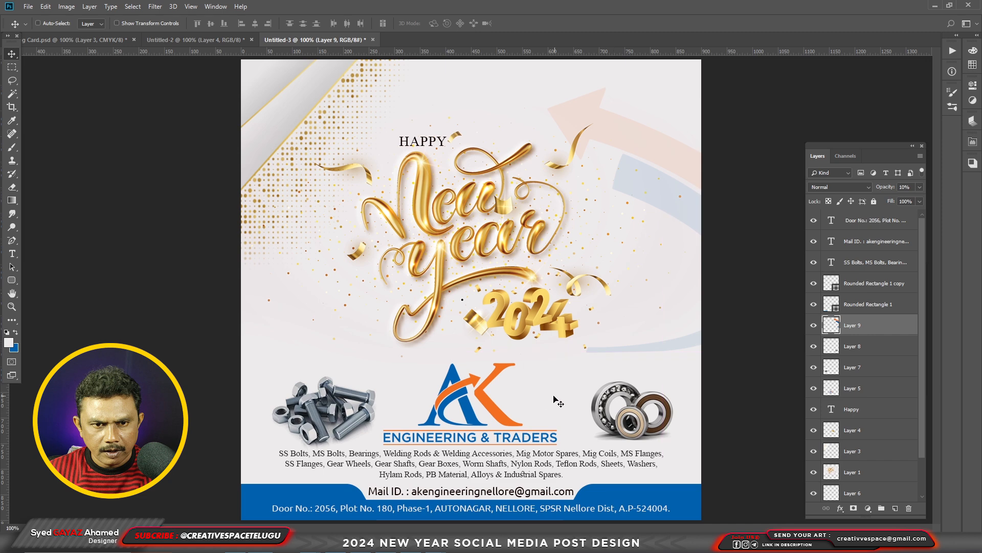
Erase the arrow graphic's curved blue tail to the right of the 2024 numerals with the Eraser tool.
key("e")
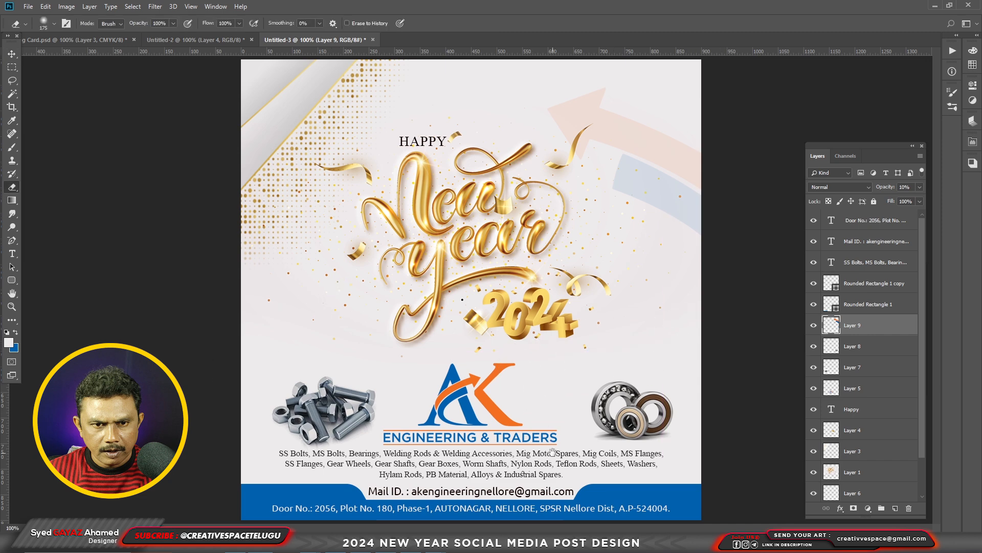
key("ctrl+minus")
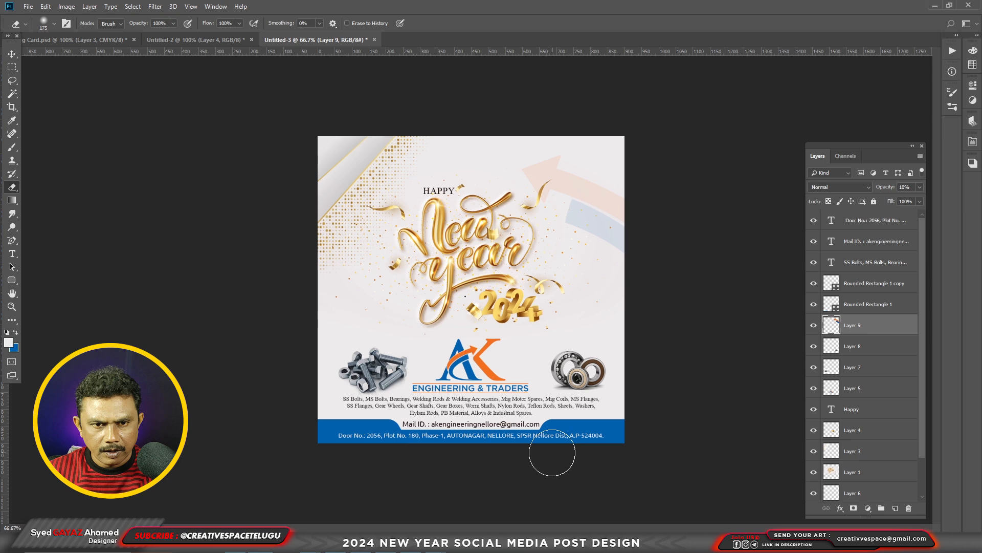
key("ctrl+plus")
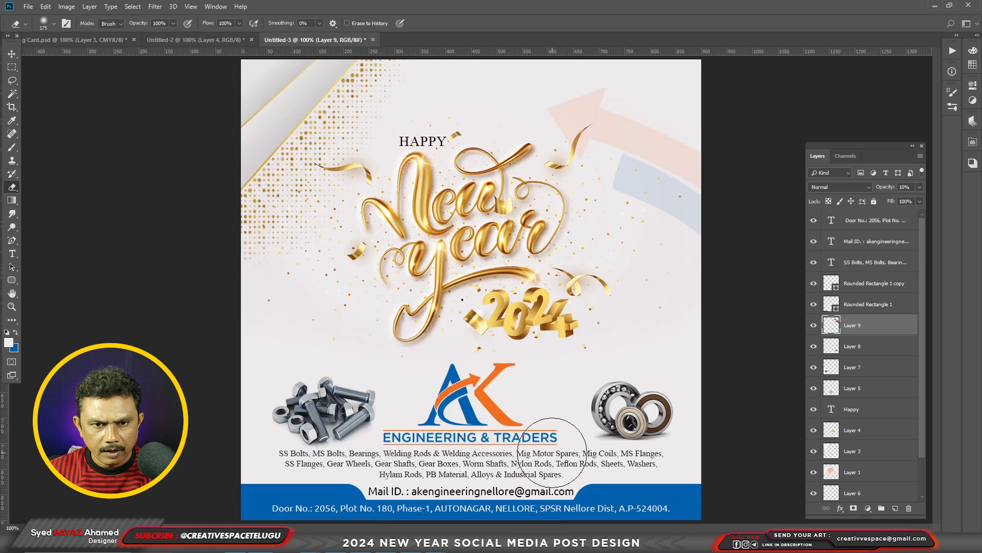